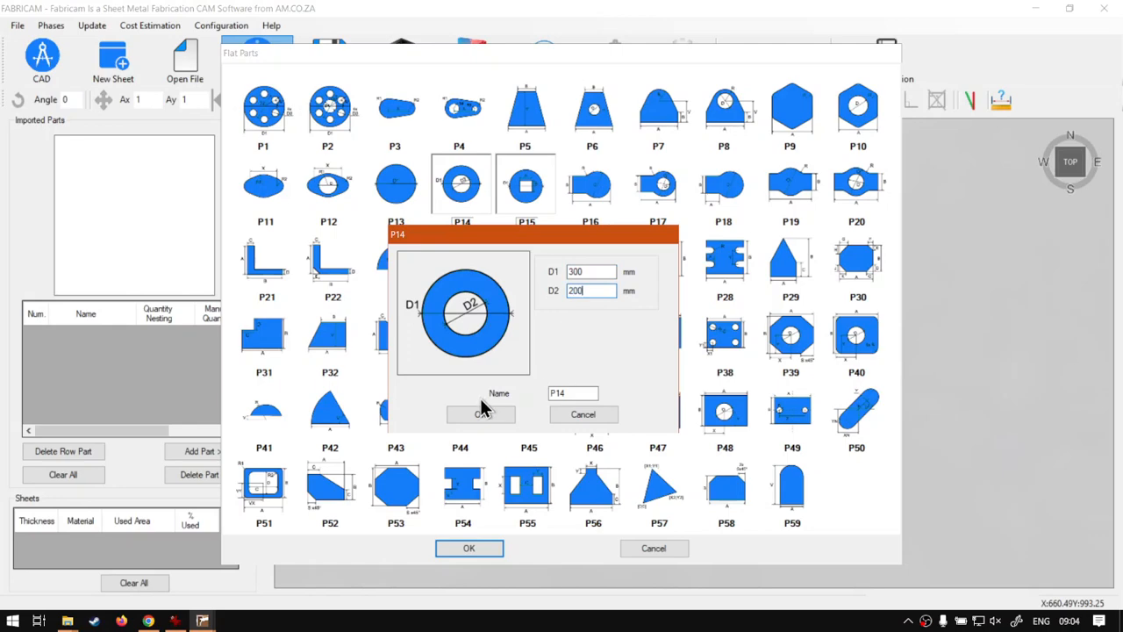
Create ring part P14 with D1 300 mm and D2 200 mm and import it with a manual quantity of 2.
click(481, 415)
click(386, 206)
text(2)
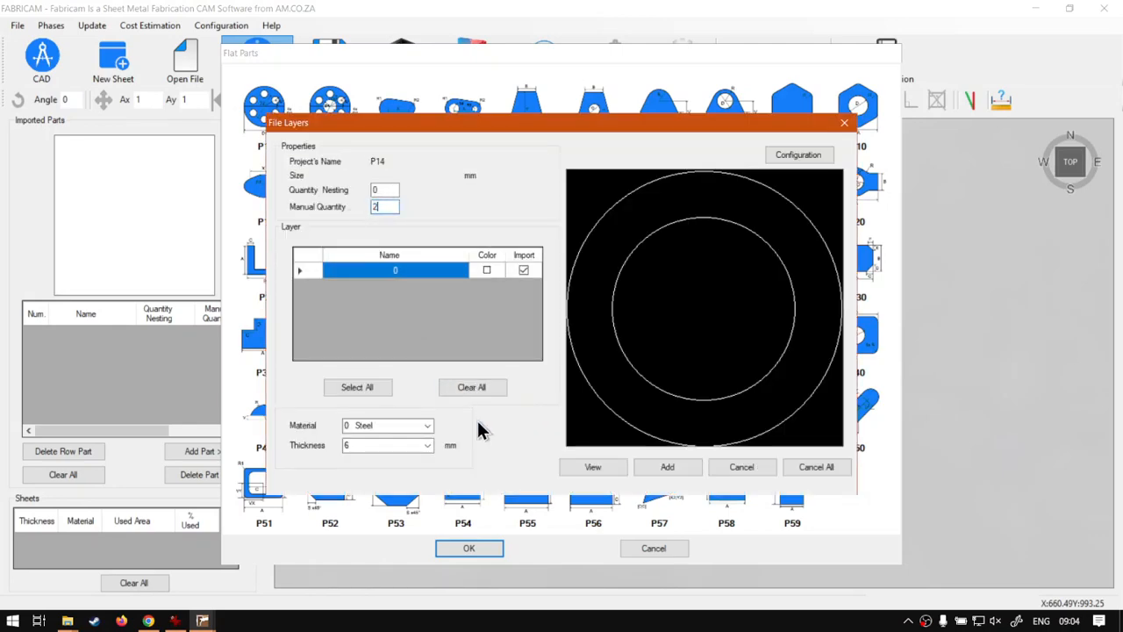
click(667, 467)
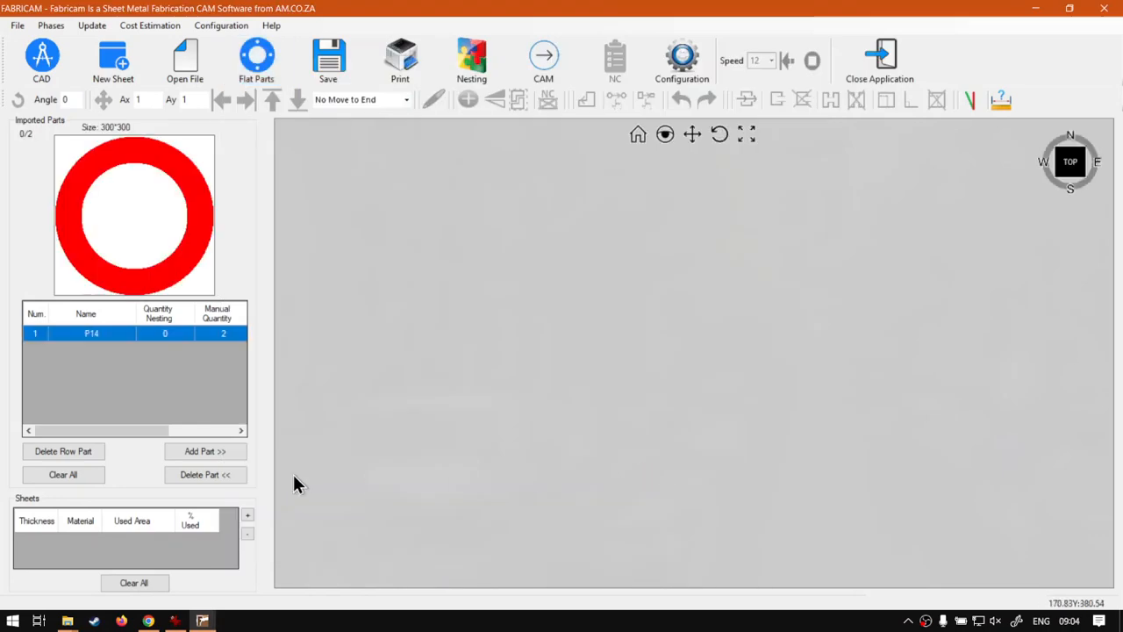
Place both P14 rings side by side on the 6 mm steel sheet.
click(207, 451)
click(573, 301)
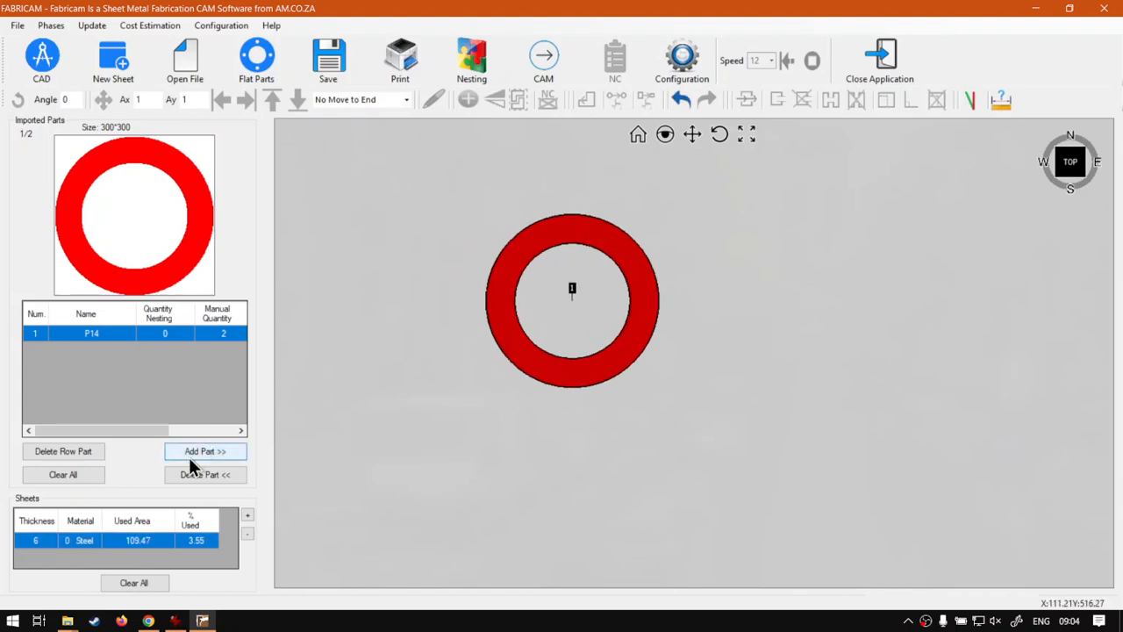
click(760, 300)
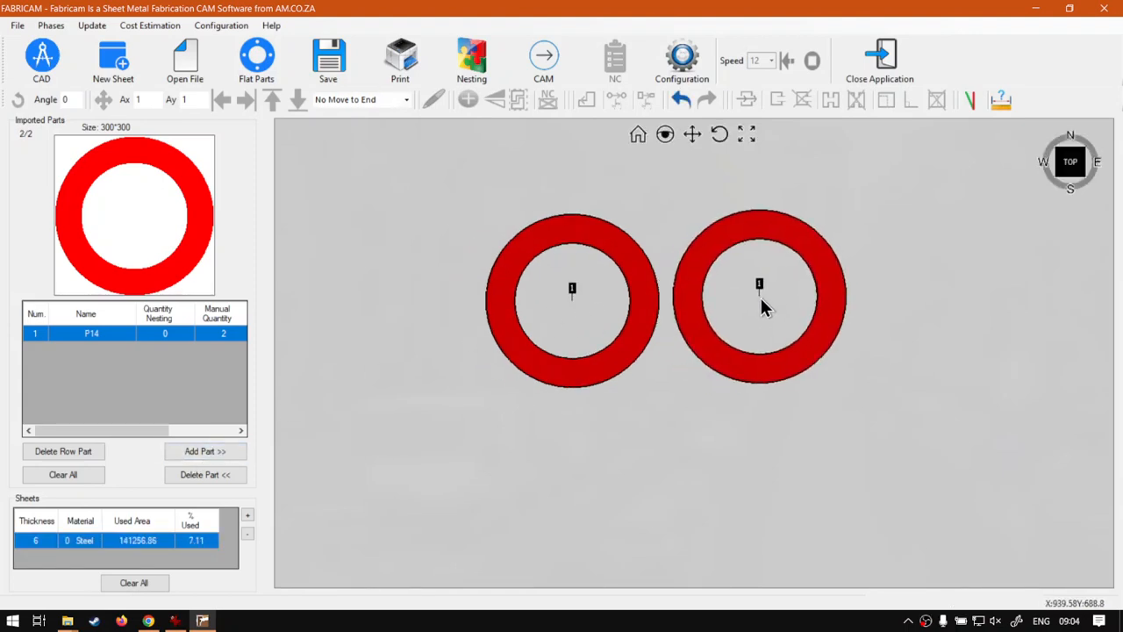
Create flat part P55 as a 300 x 200 mm plate with two 100 mm wide rectangular windows.
click(263, 75)
double_click(527, 492)
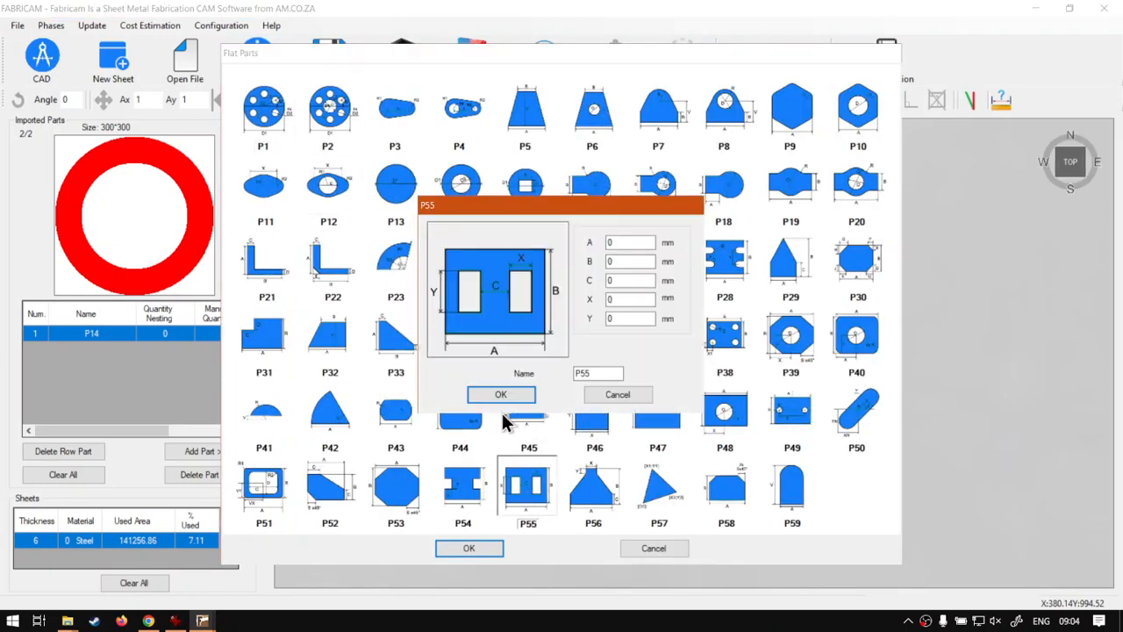
text(3)
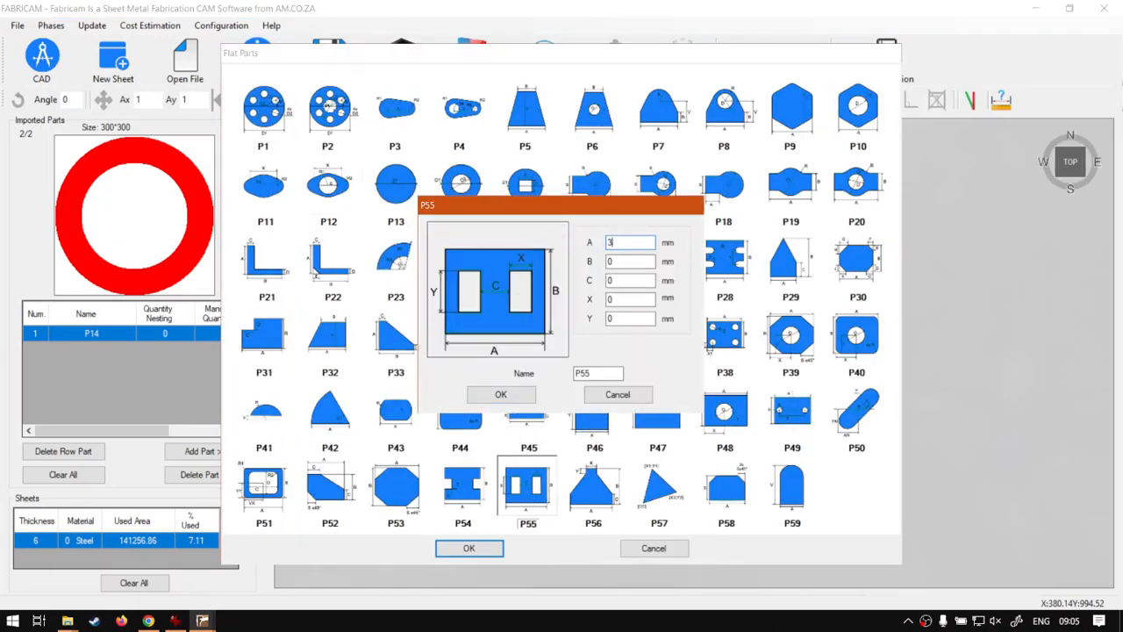
text(00)
key(Tab)
key(Tab)
text(100)
key(Tab)
click(500, 395)
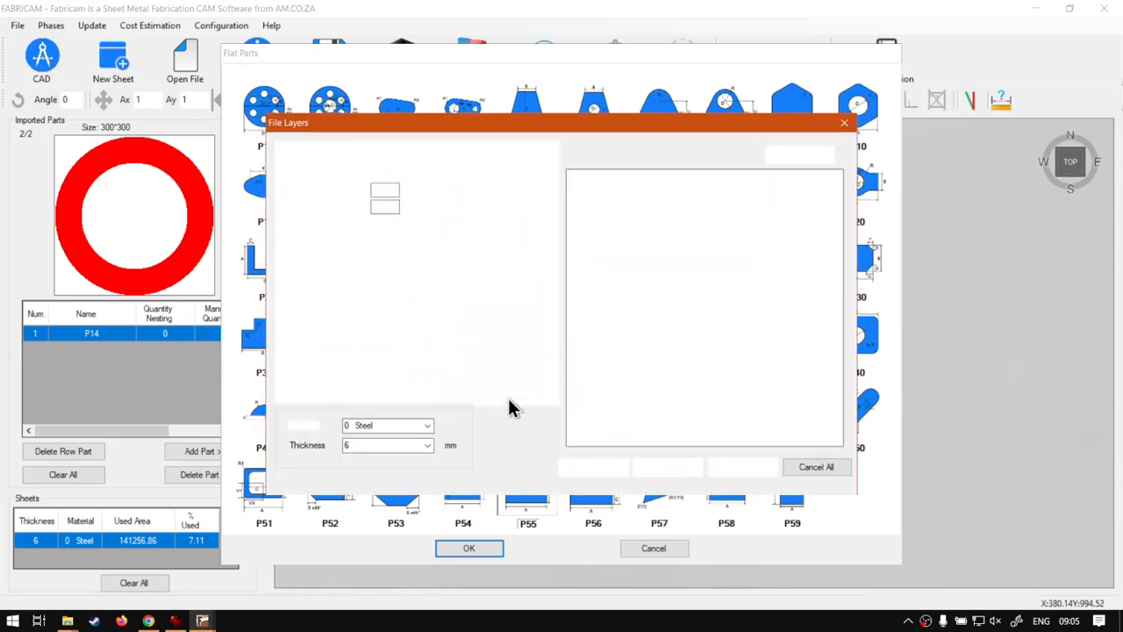
Import P55 with a manual quantity of 1 and place it on the sheet centred below the two rings.
click(382, 206)
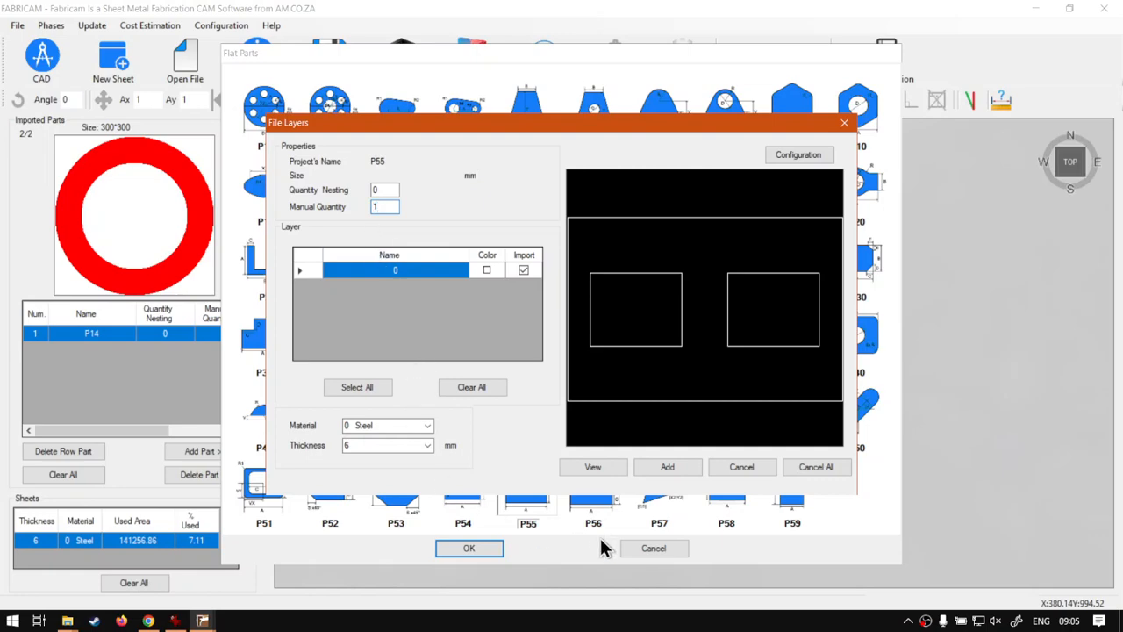
click(668, 466)
click(474, 545)
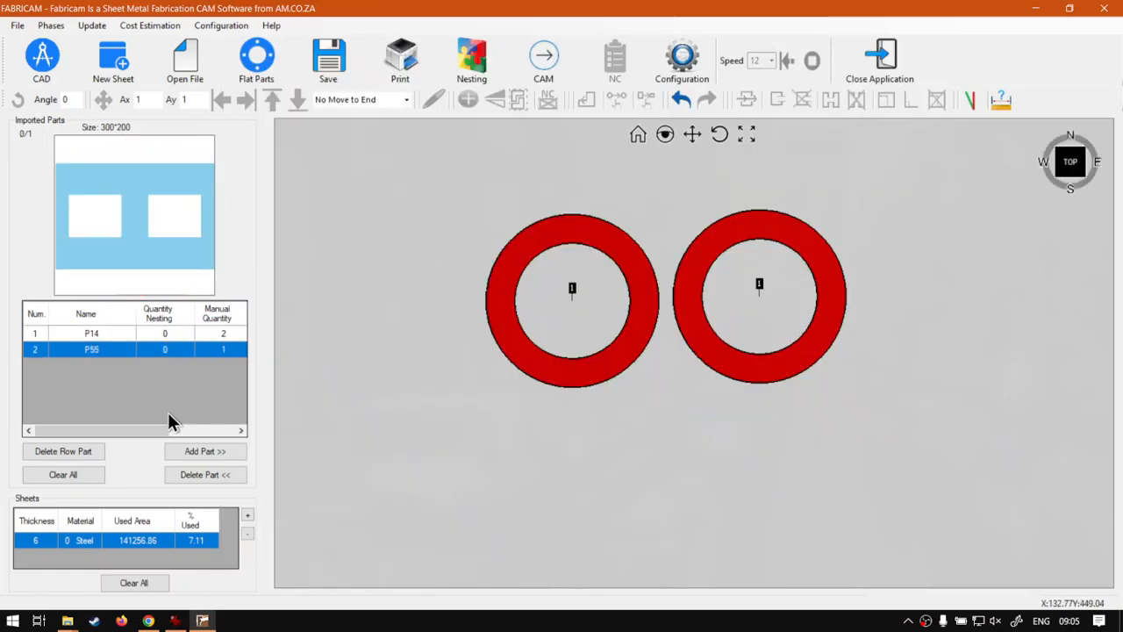
click(215, 452)
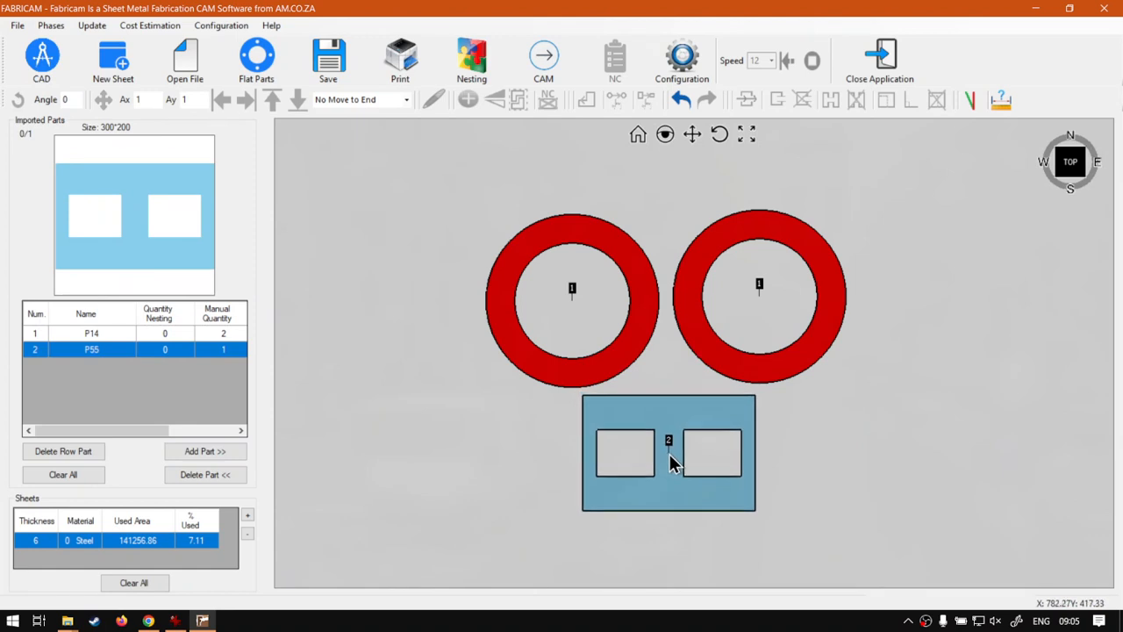
click(671, 463)
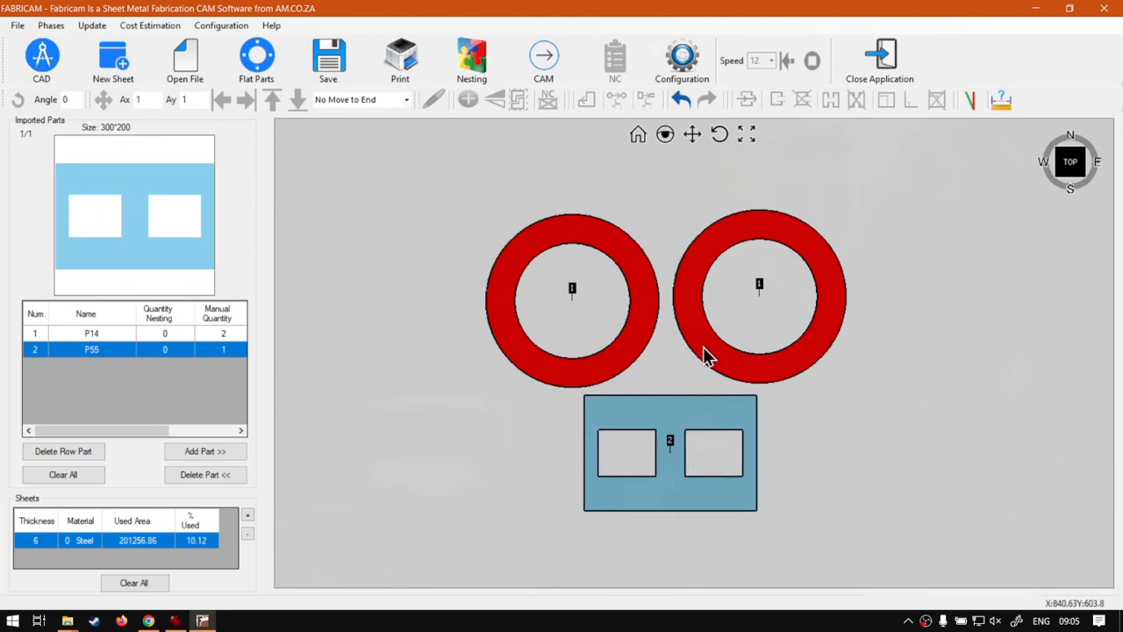
Generate the CAM cutting paths for the two rings and the plate on the sheet.
scroll(647, 360, up, 2)
scroll(682, 376, down, 1)
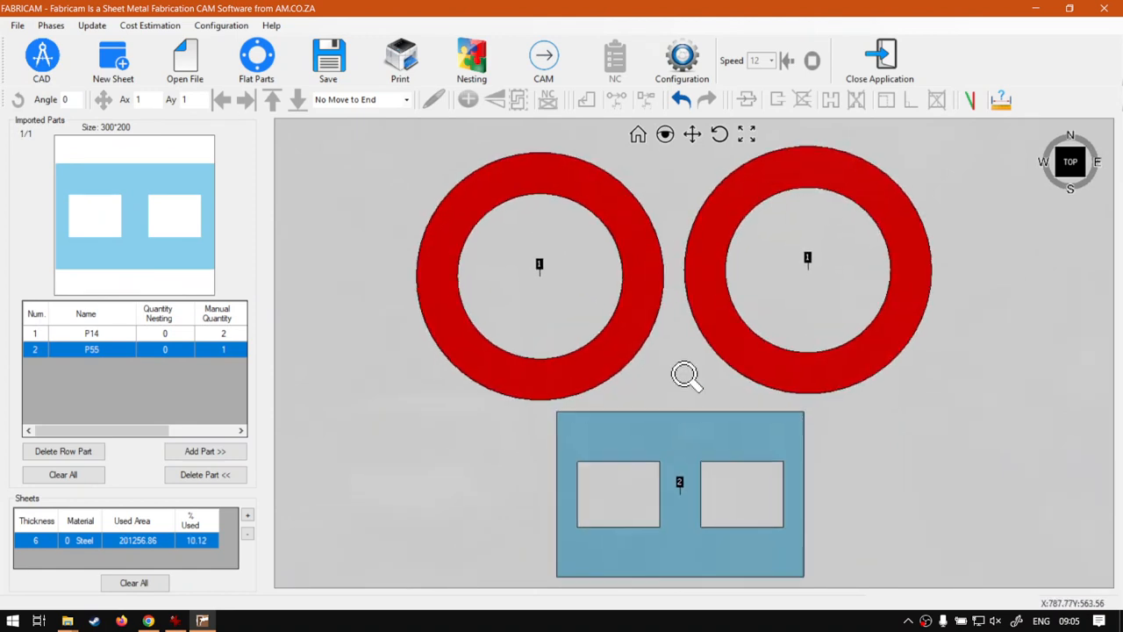
middle_drag(684, 379, 688, 373)
click(638, 141)
scroll(556, 329, up, 5)
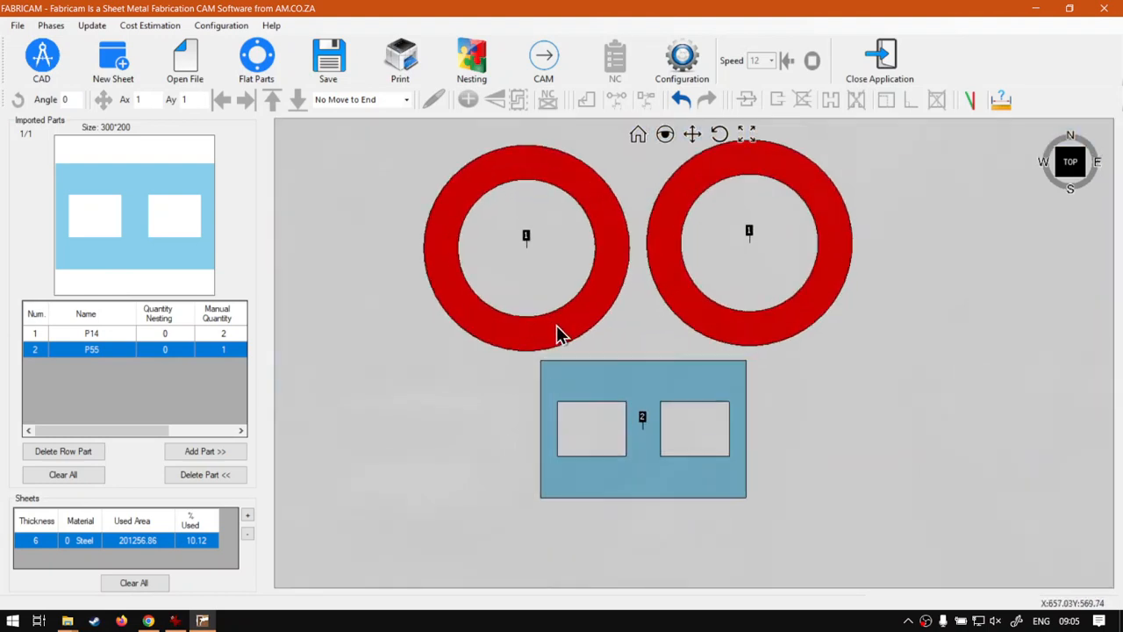
middle_drag(640, 314, 663, 348)
scroll(656, 330, down, 1)
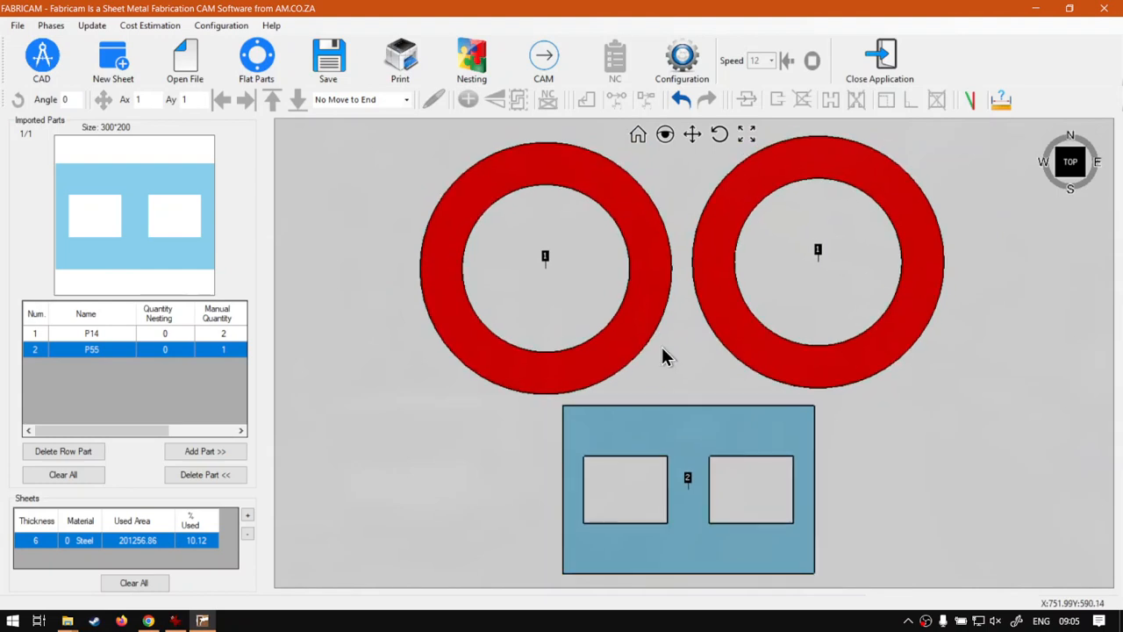
click(635, 248)
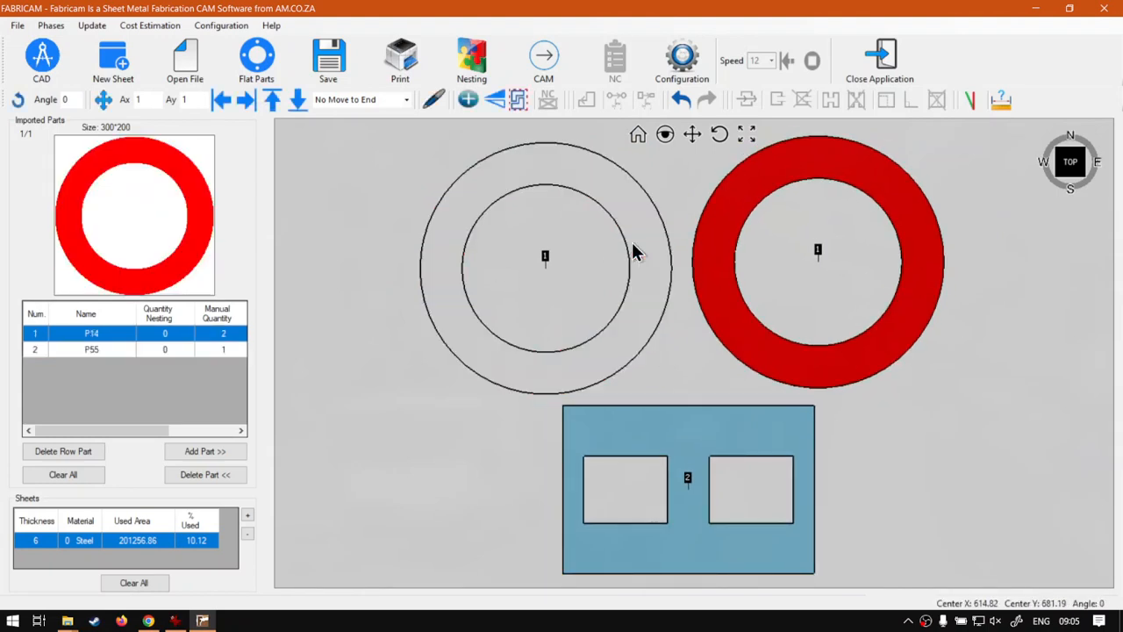
click(540, 64)
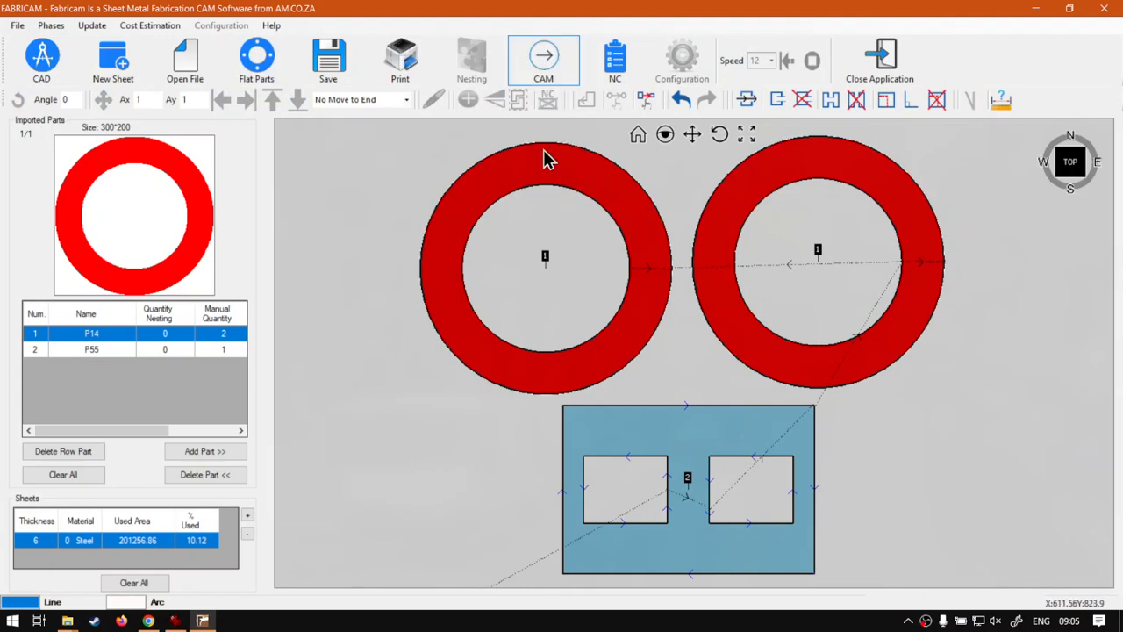
Try to delete only the external contour from the cutting path of the left P14 ring.
click(555, 170)
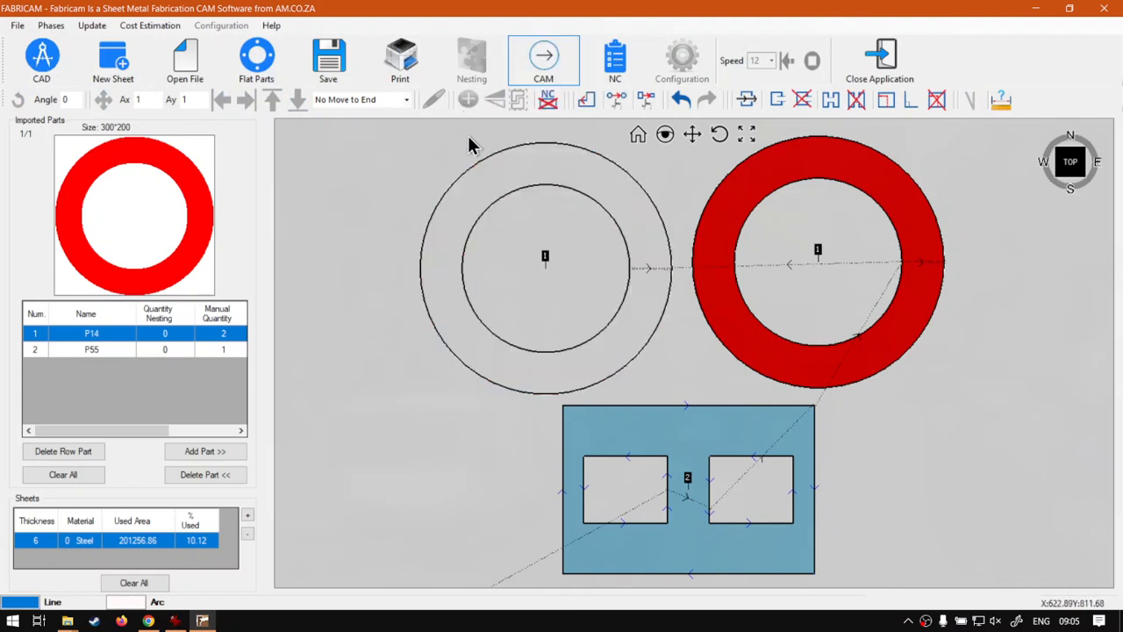
click(548, 103)
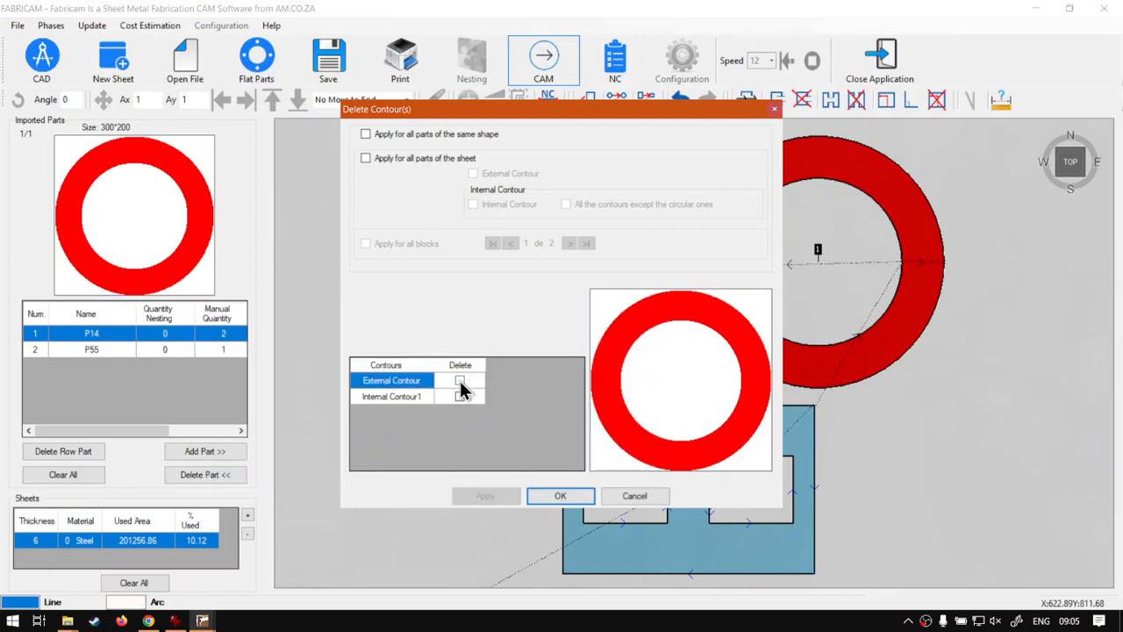
click(460, 380)
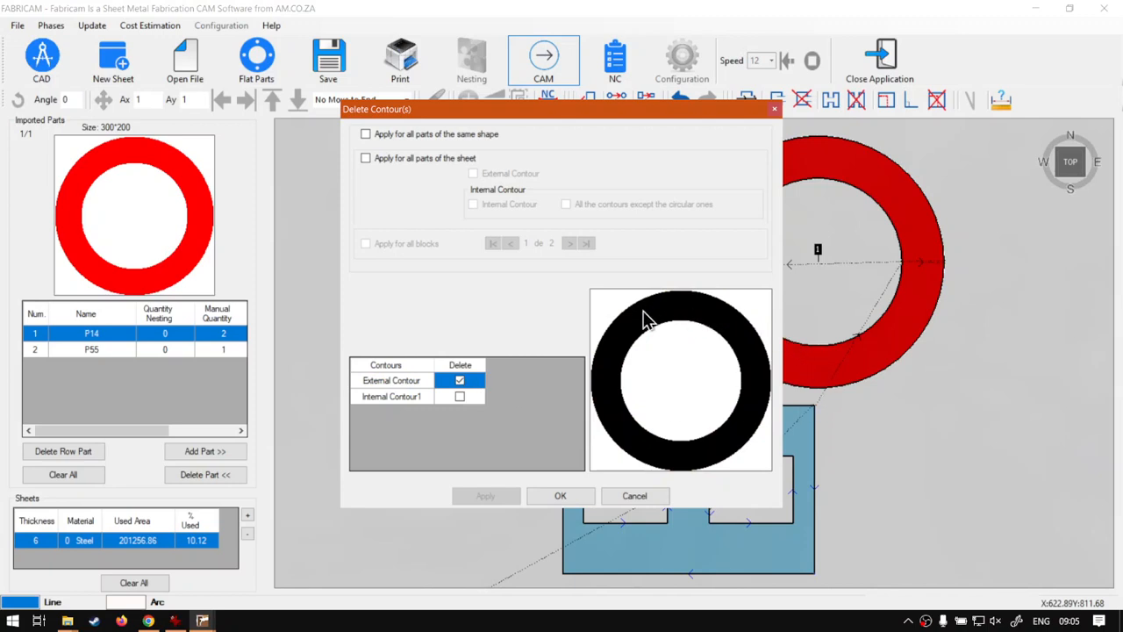
click(460, 381)
click(460, 396)
click(460, 397)
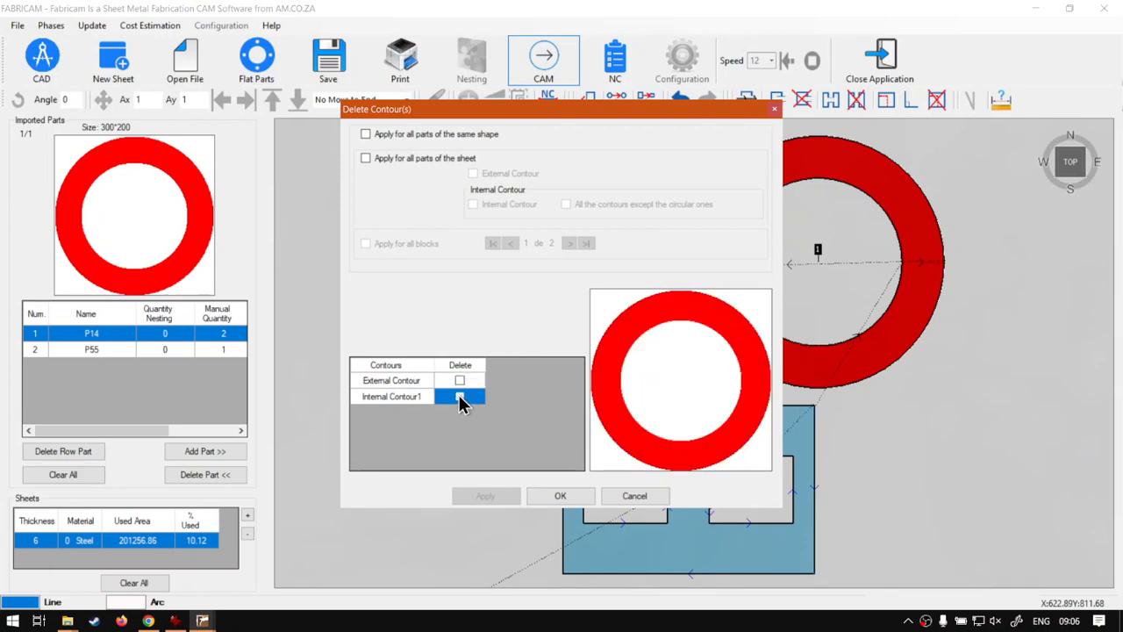
click(460, 380)
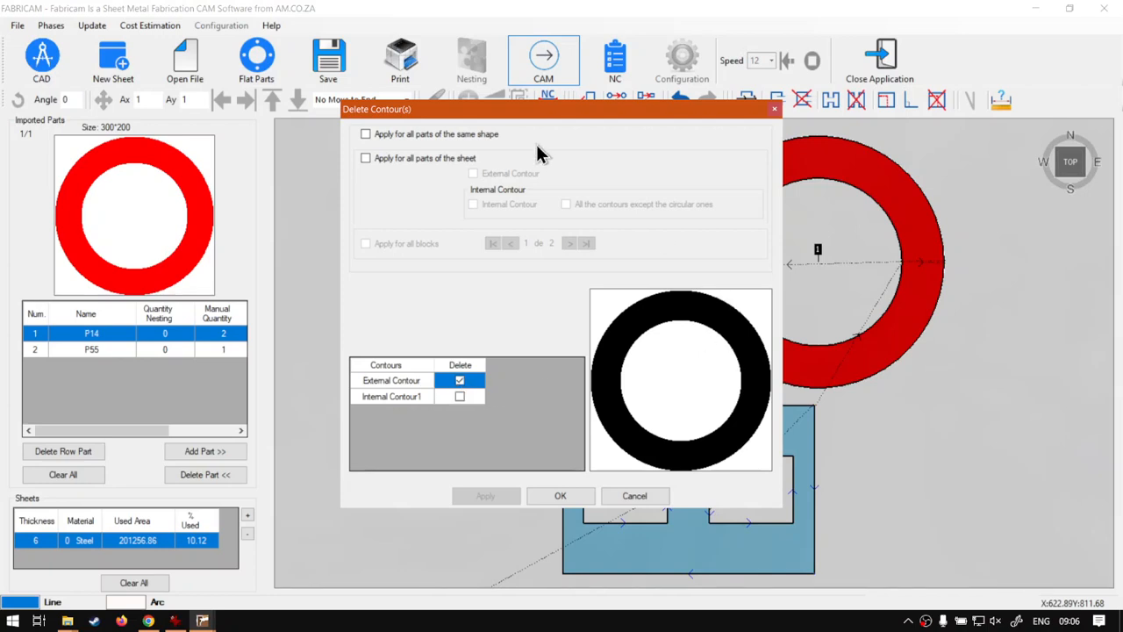
click(560, 496)
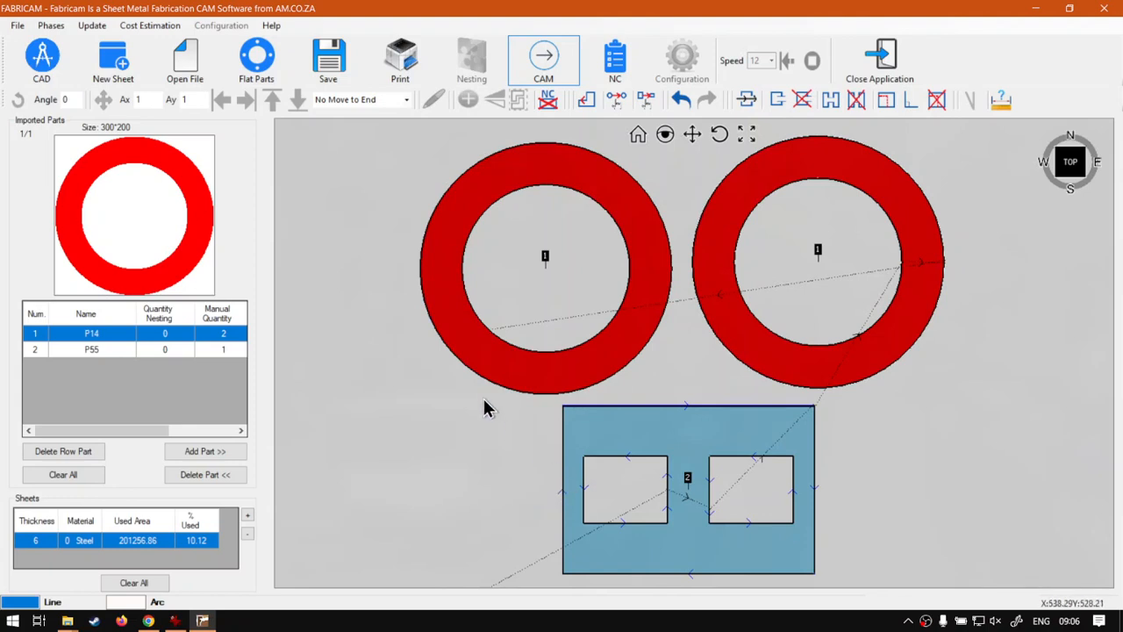
Delete only Internal Contour1 from the cutting path of the right P14 ring.
click(912, 311)
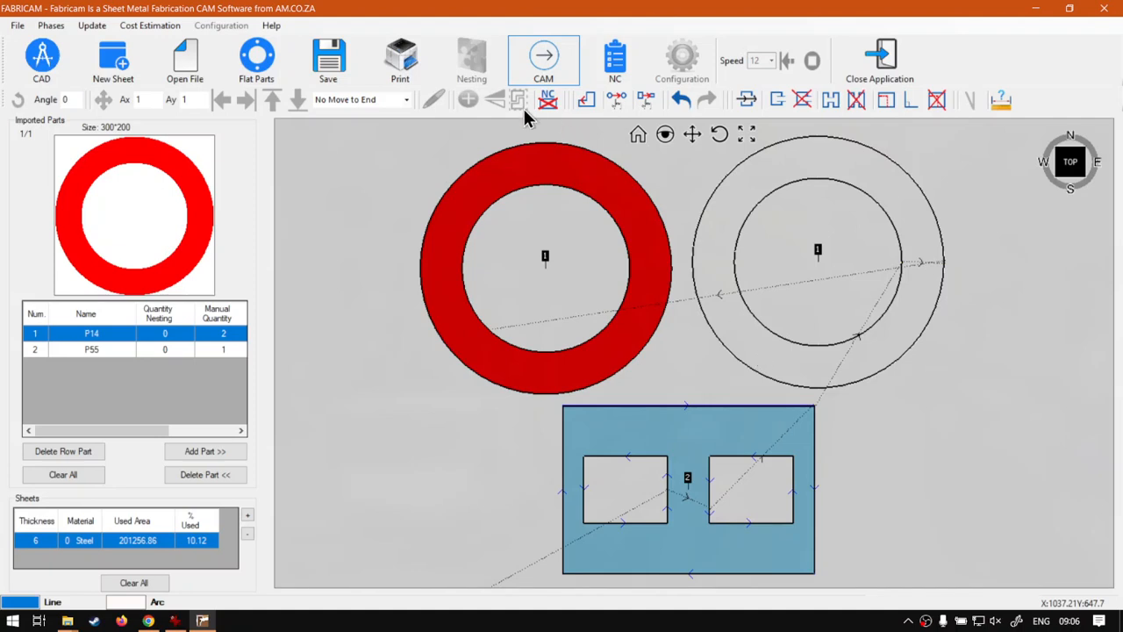
click(549, 99)
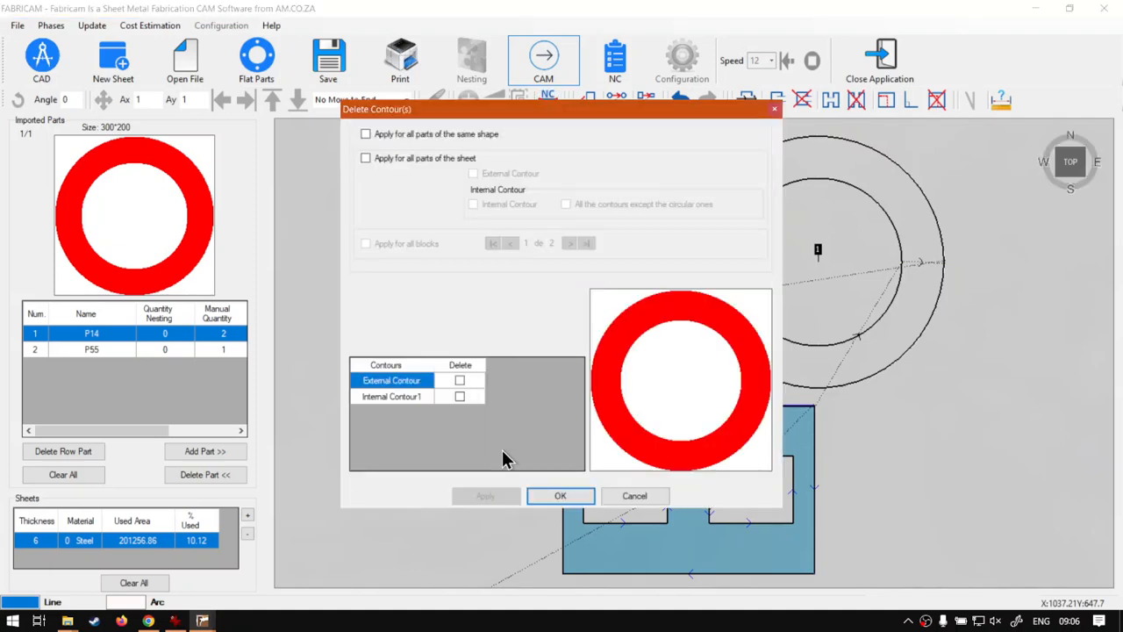
click(460, 397)
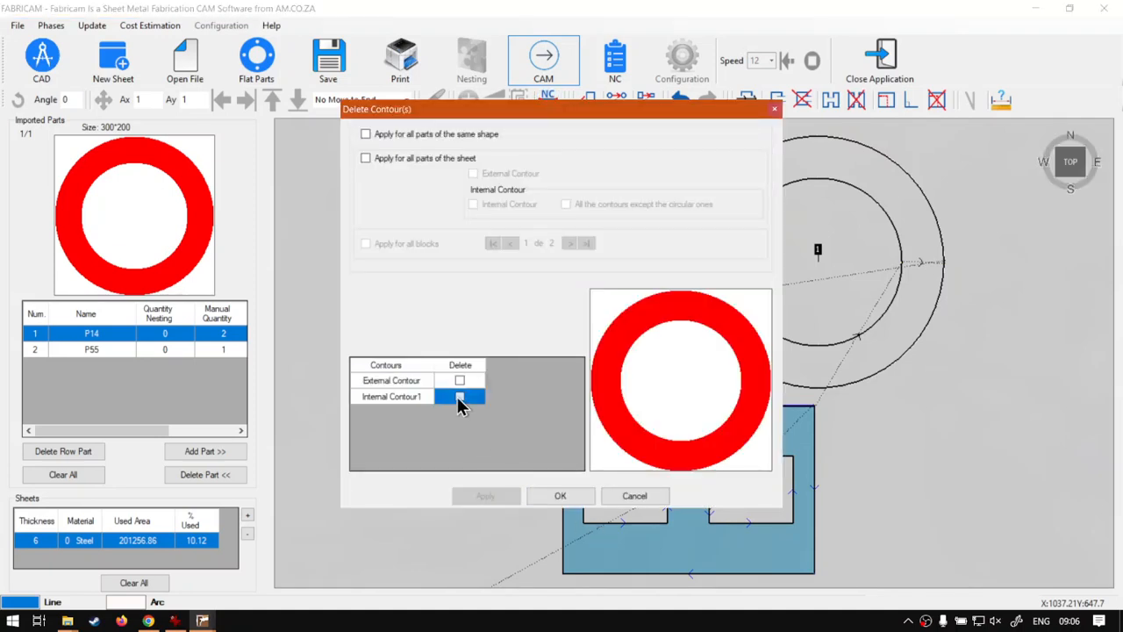
click(460, 398)
click(578, 498)
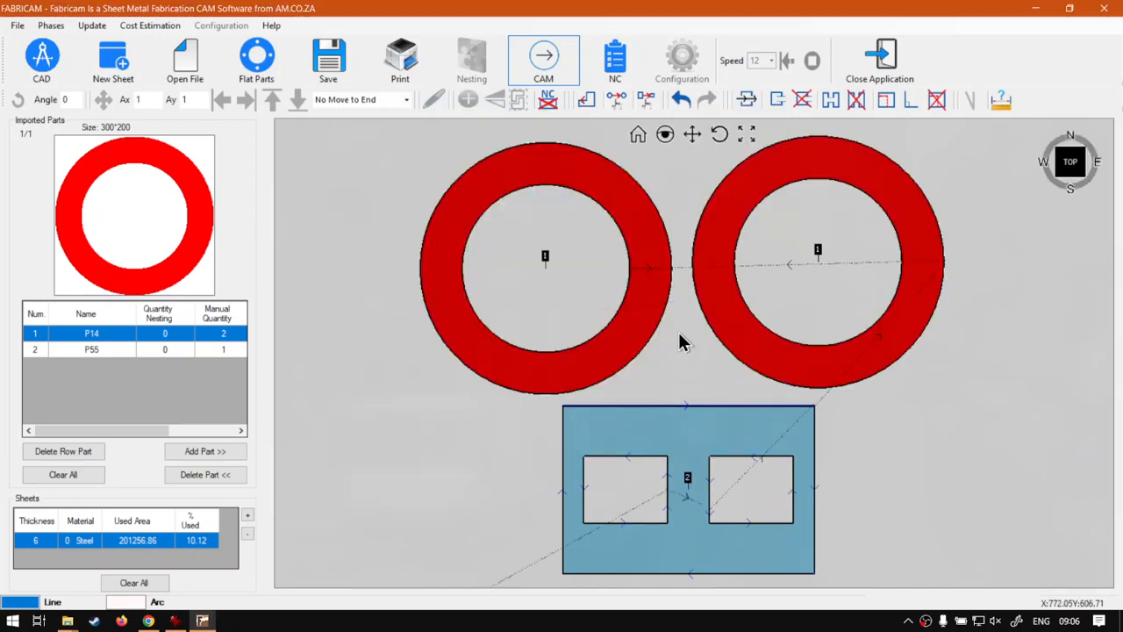
Magnify the cutting path between the two rings and generate the NC code to check the contours being cut.
key(super+plus)
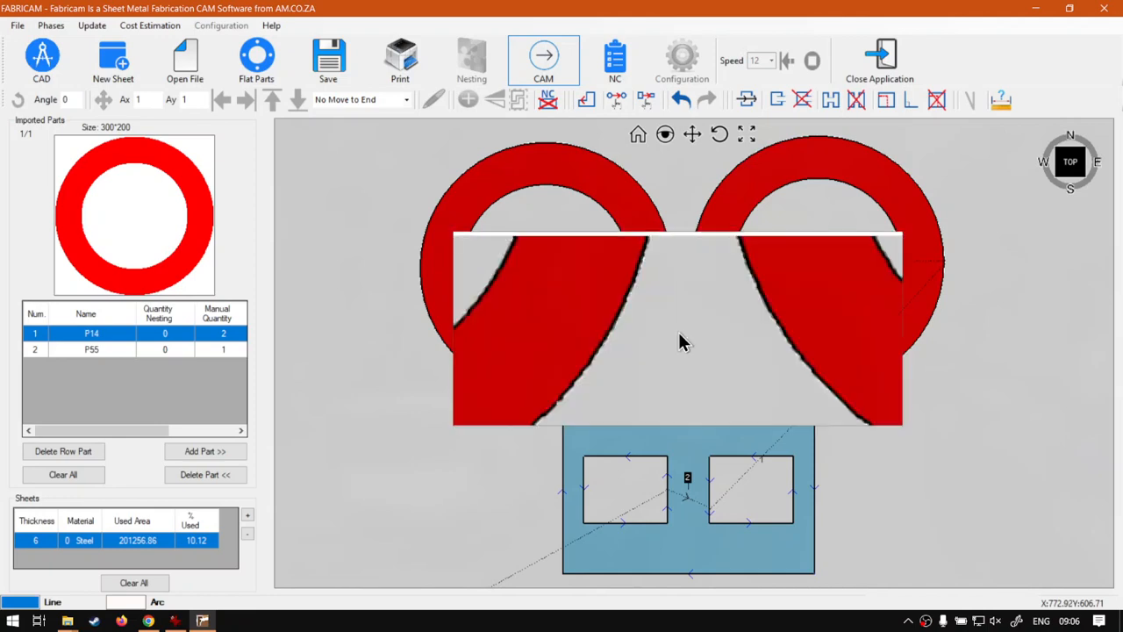
key(super+Escape)
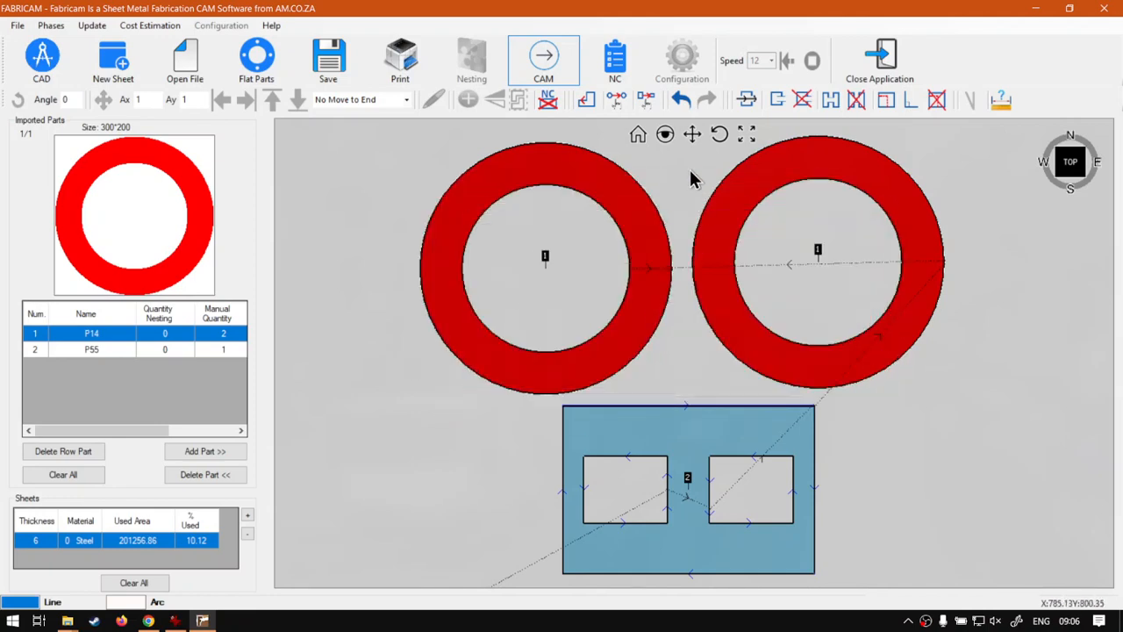
click(665, 133)
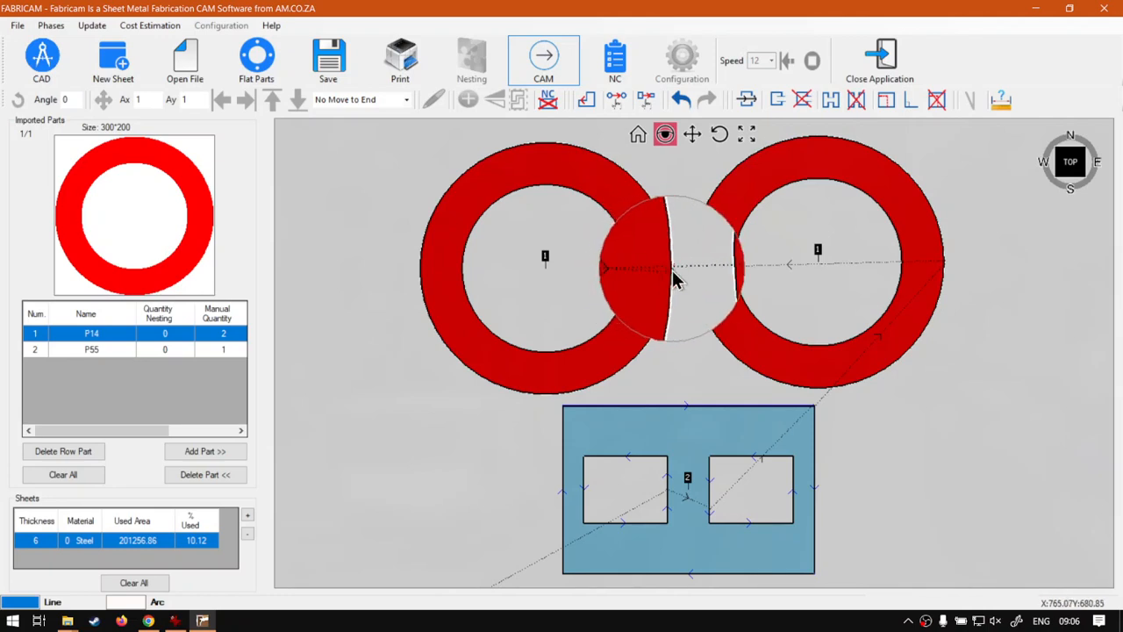
click(665, 133)
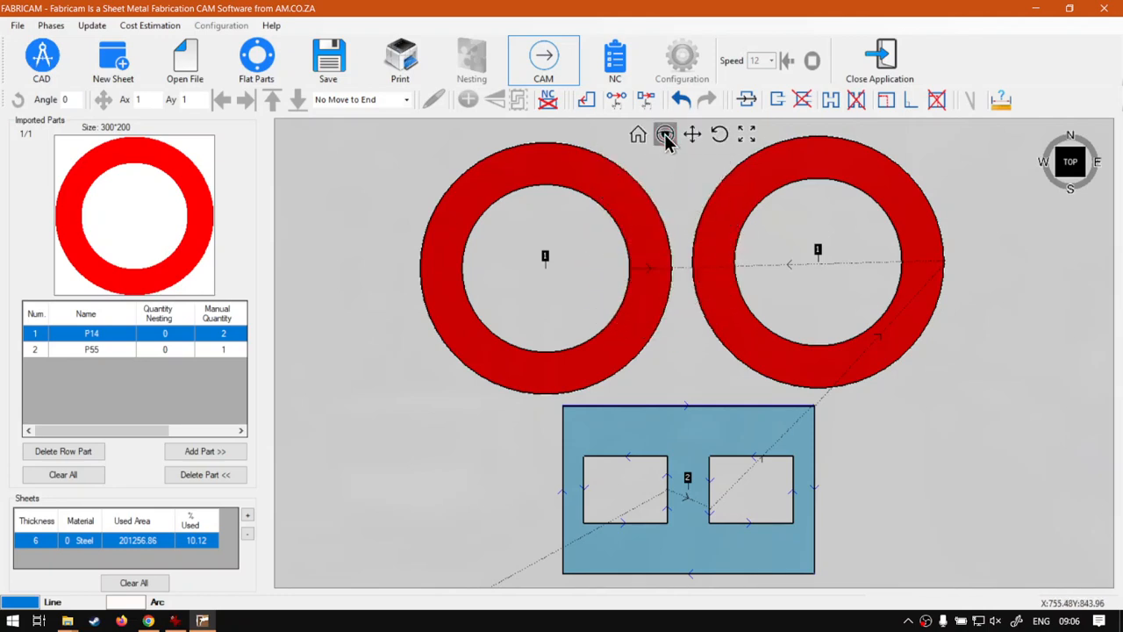
click(616, 61)
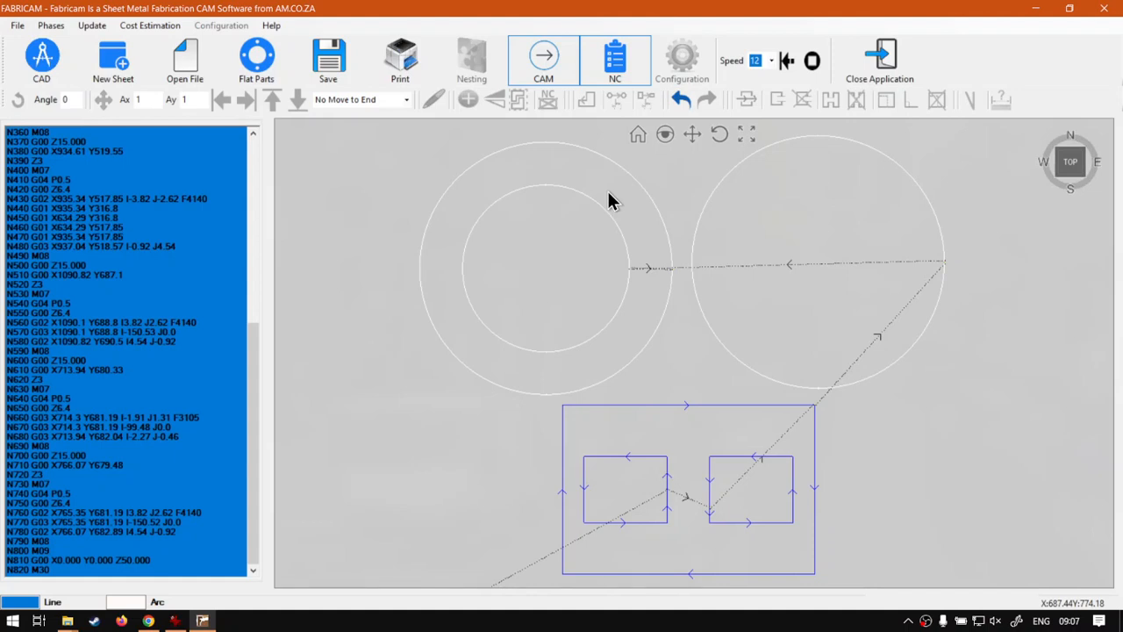
click(616, 70)
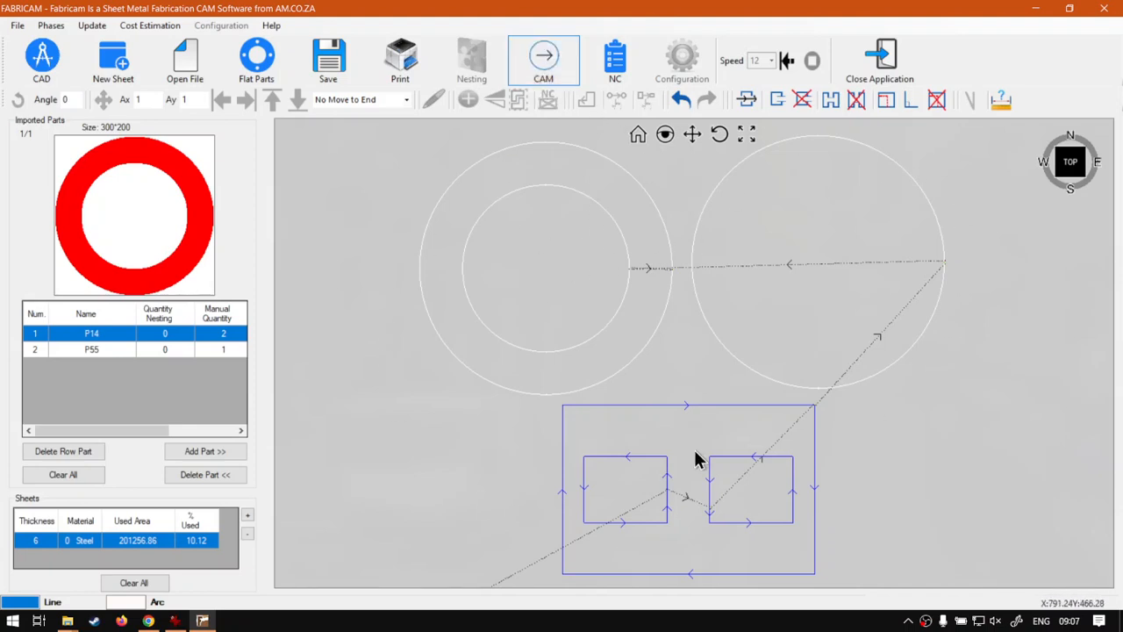
Delete only the external contour from the left P14 ring's cutting path and generate the NC code to check it.
click(553, 61)
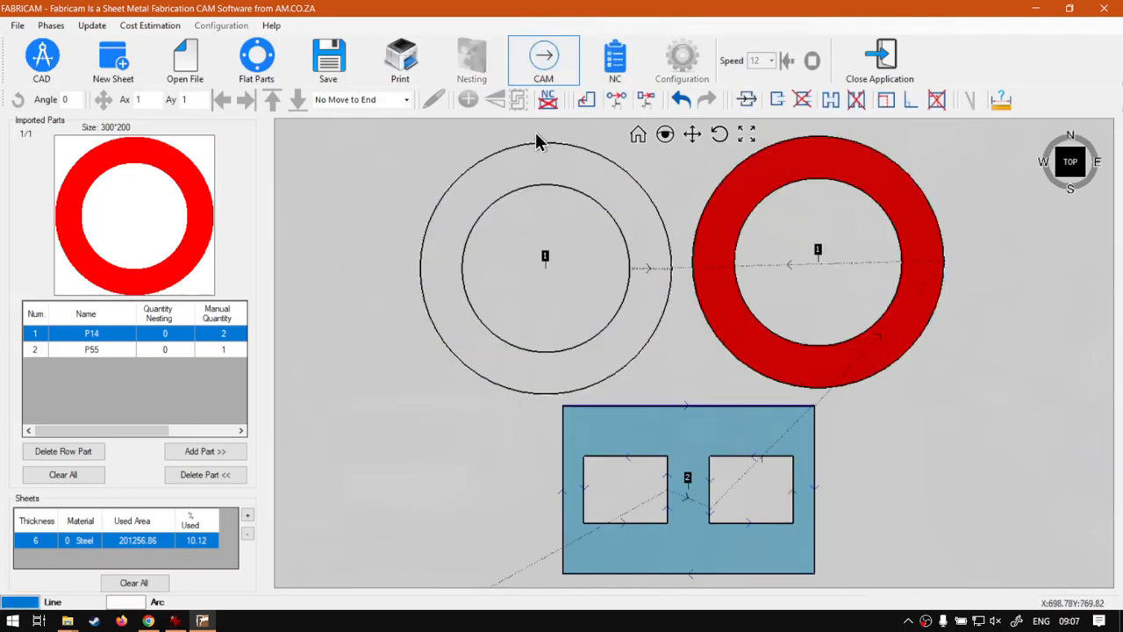
click(547, 100)
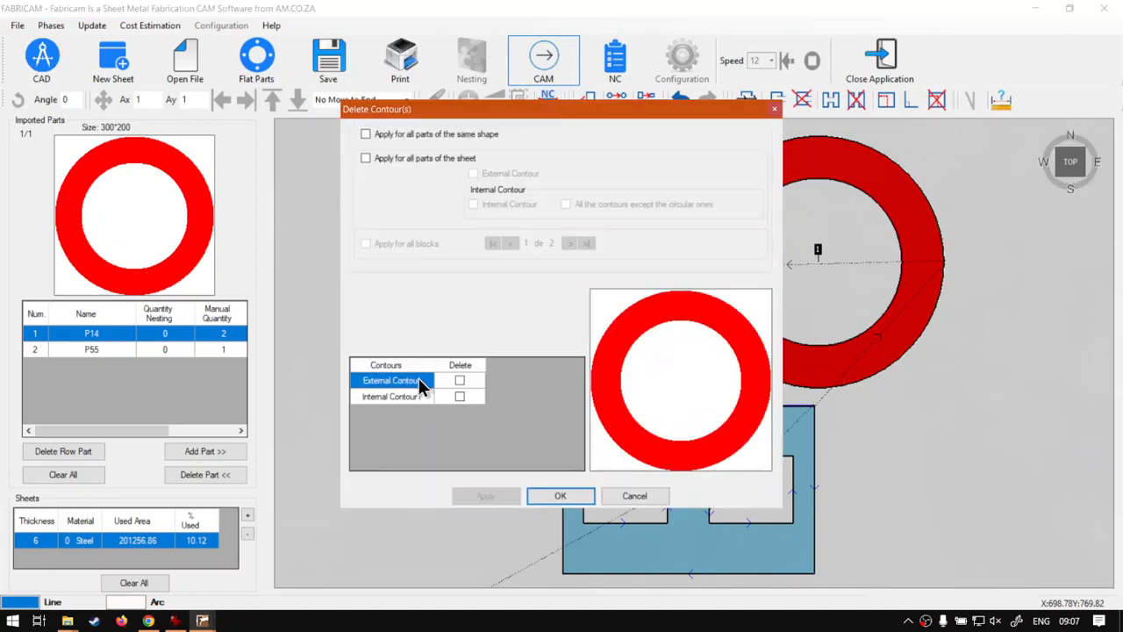
click(459, 382)
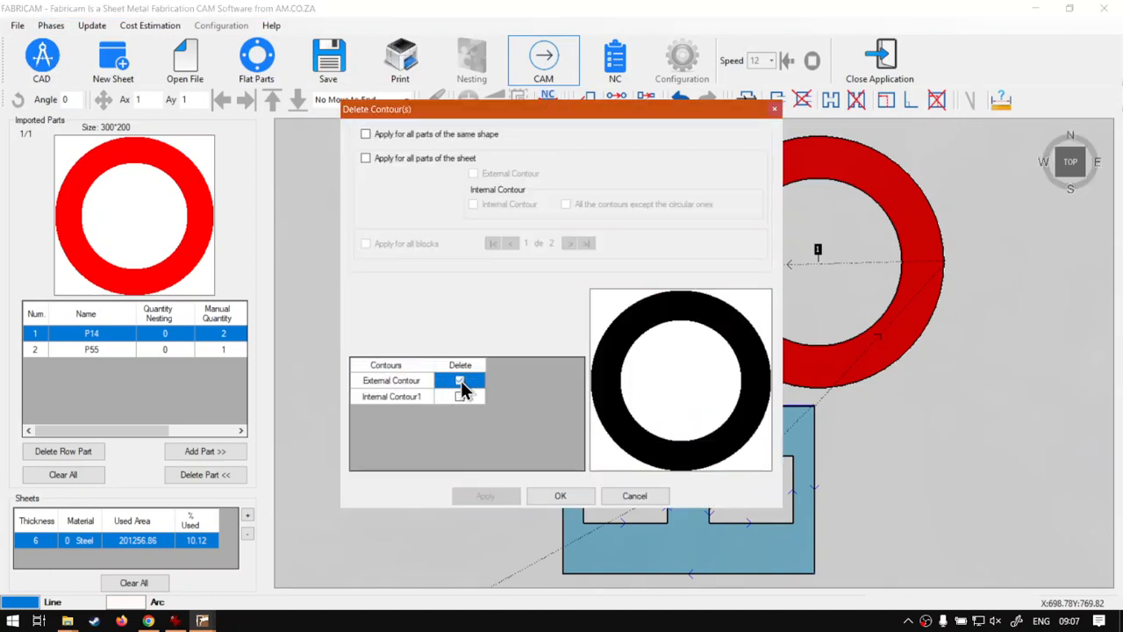
click(576, 496)
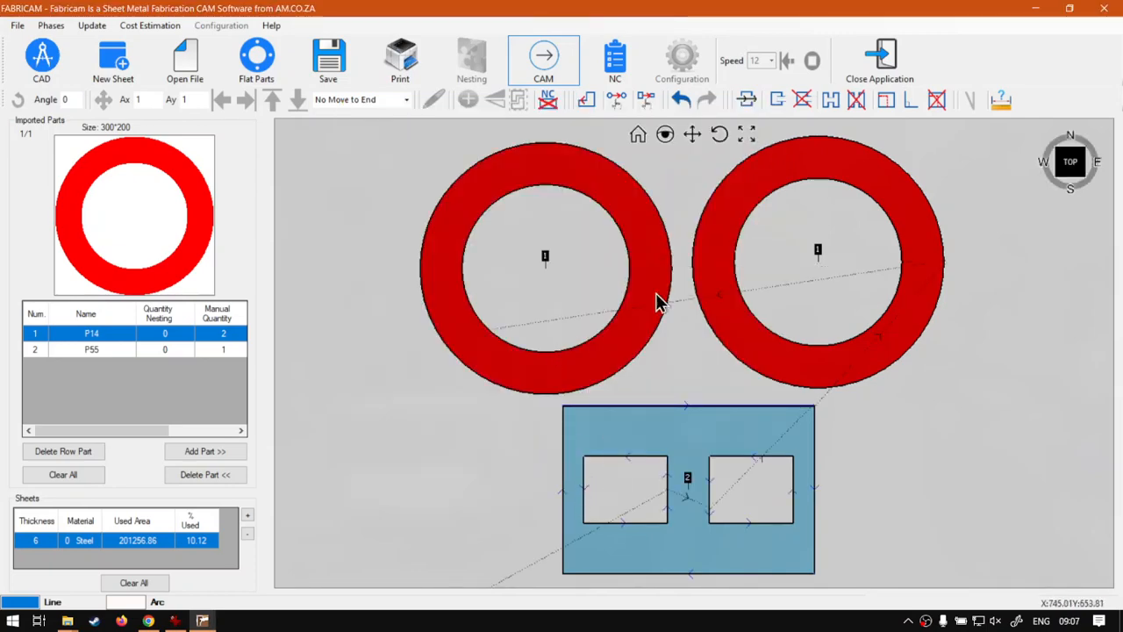
click(628, 75)
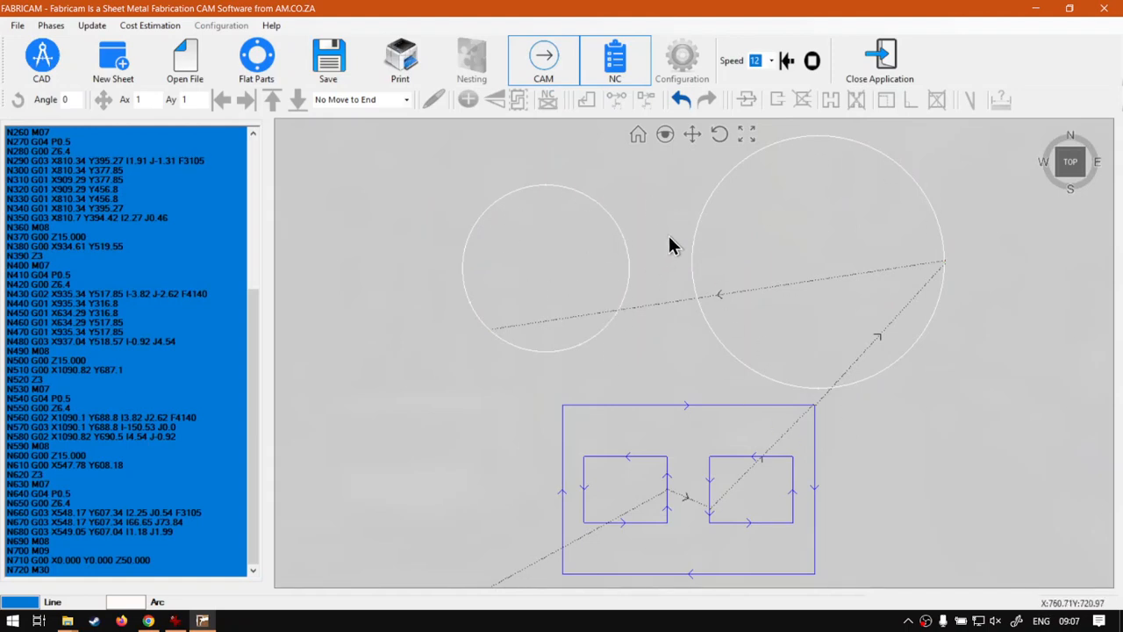
Delete only Internal Contour2 from the cutting path of the P55 plate.
click(568, 70)
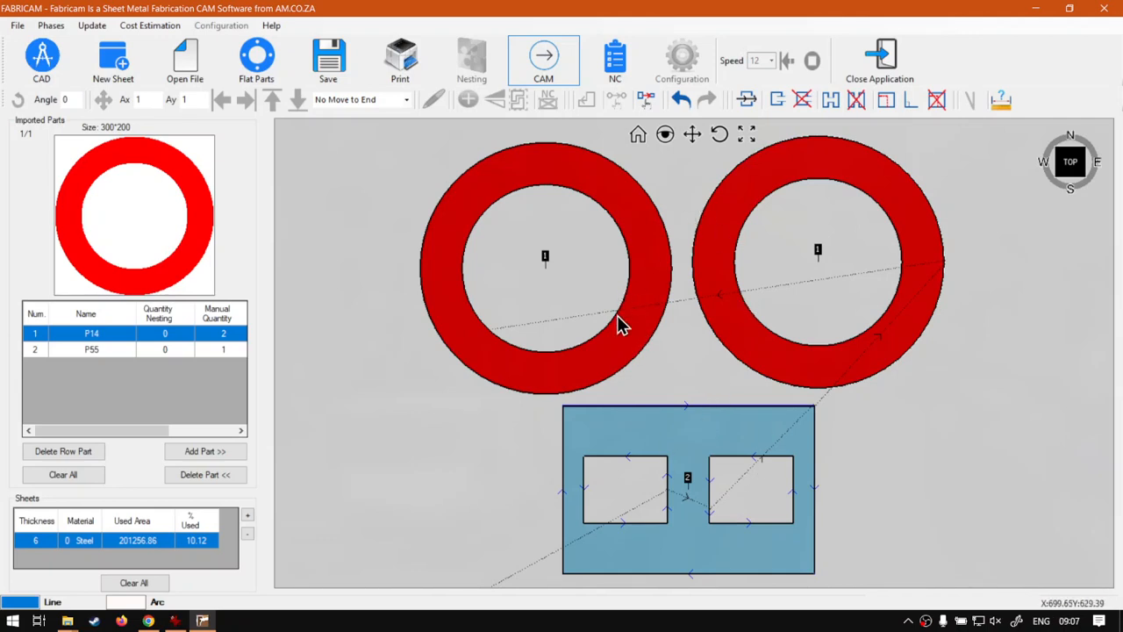
click(711, 437)
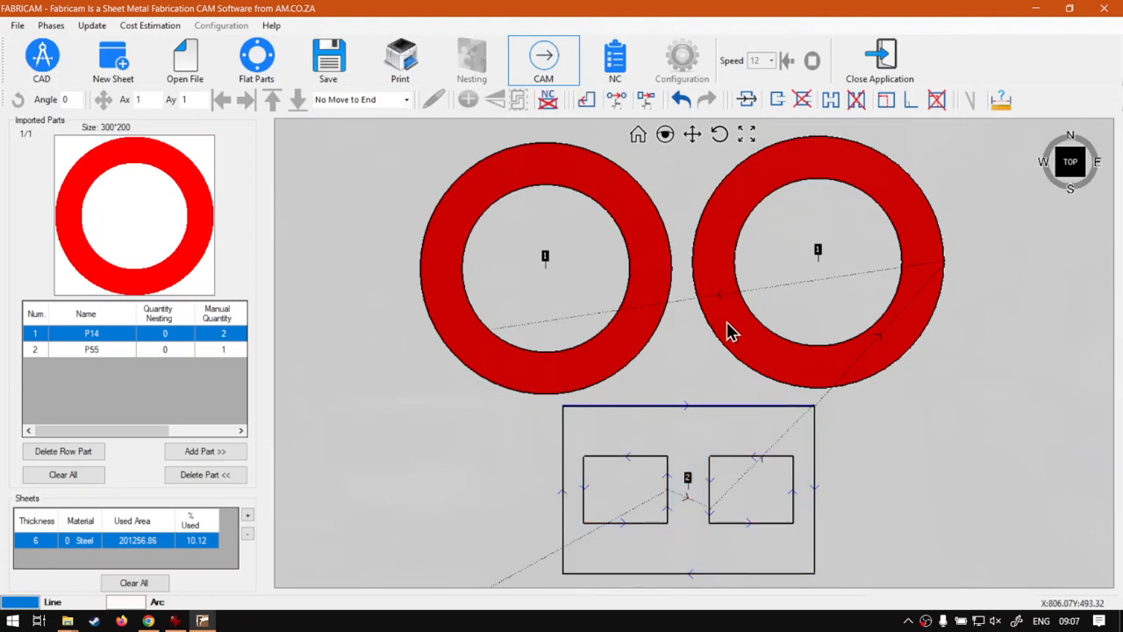
click(550, 100)
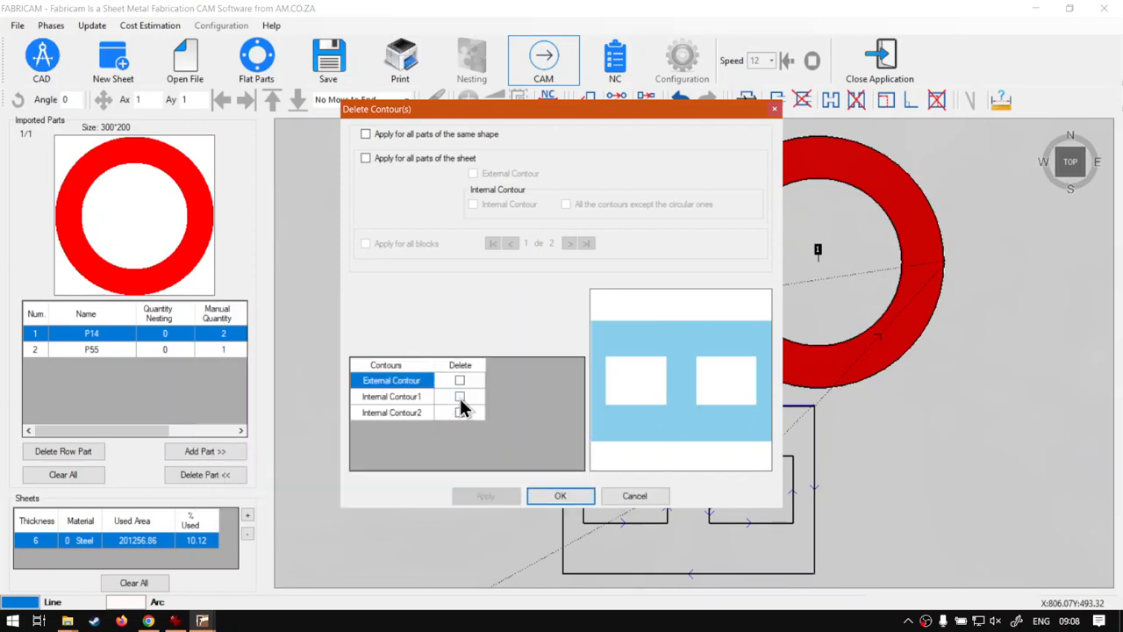
click(460, 397)
click(459, 397)
click(459, 413)
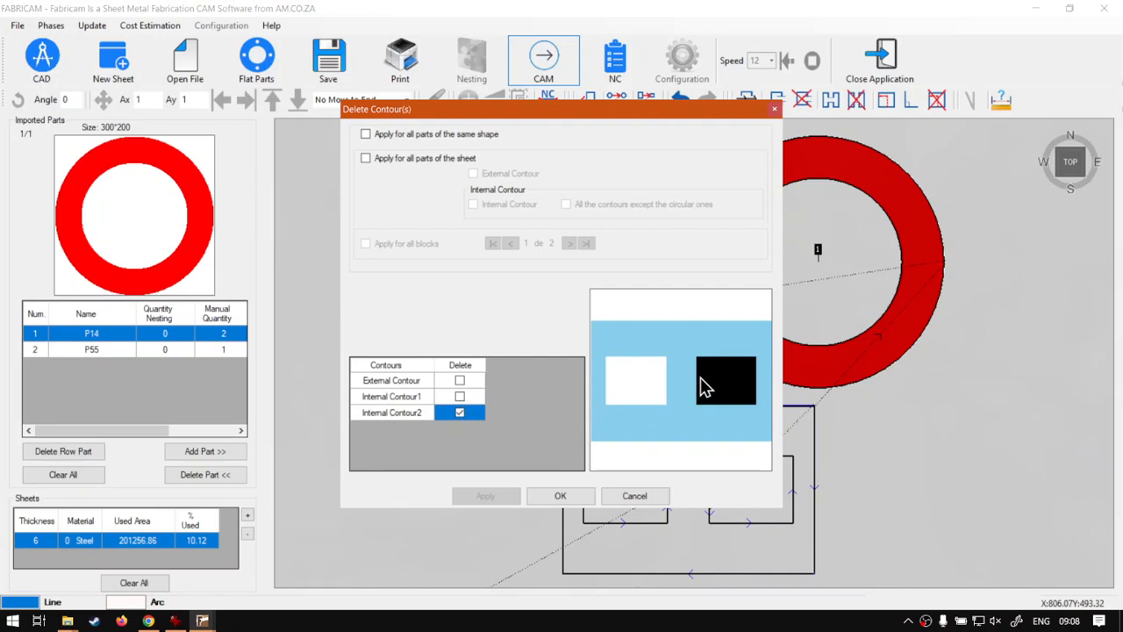
click(561, 497)
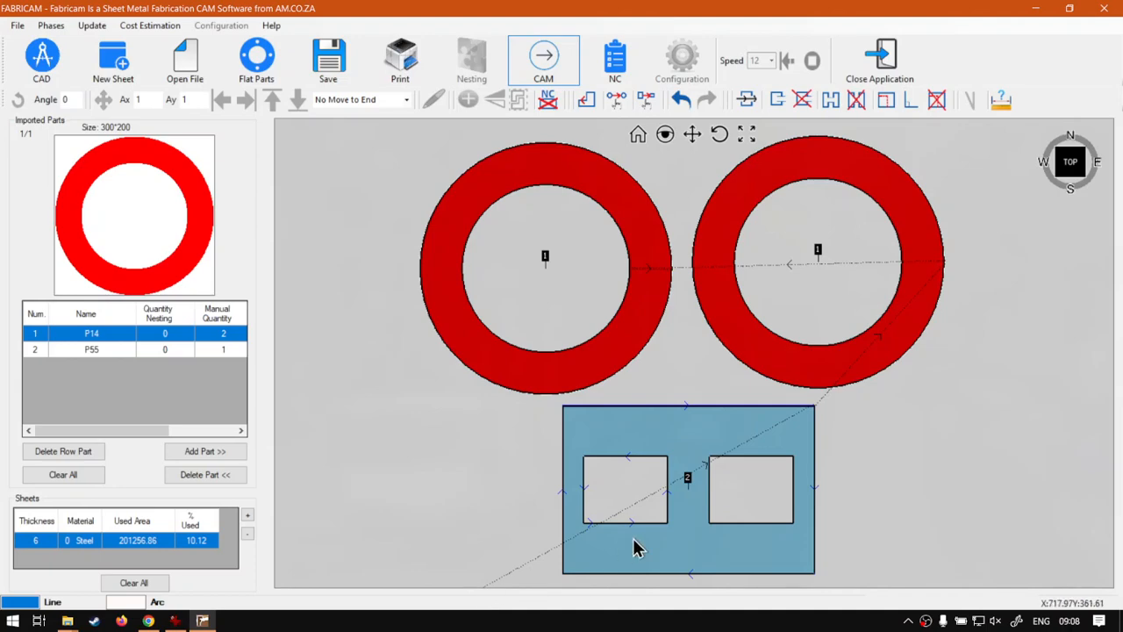
Examine the cutting path around the P55 plate's two internal cutouts and its continuation to the two rings.
scroll(640, 561, up, 6)
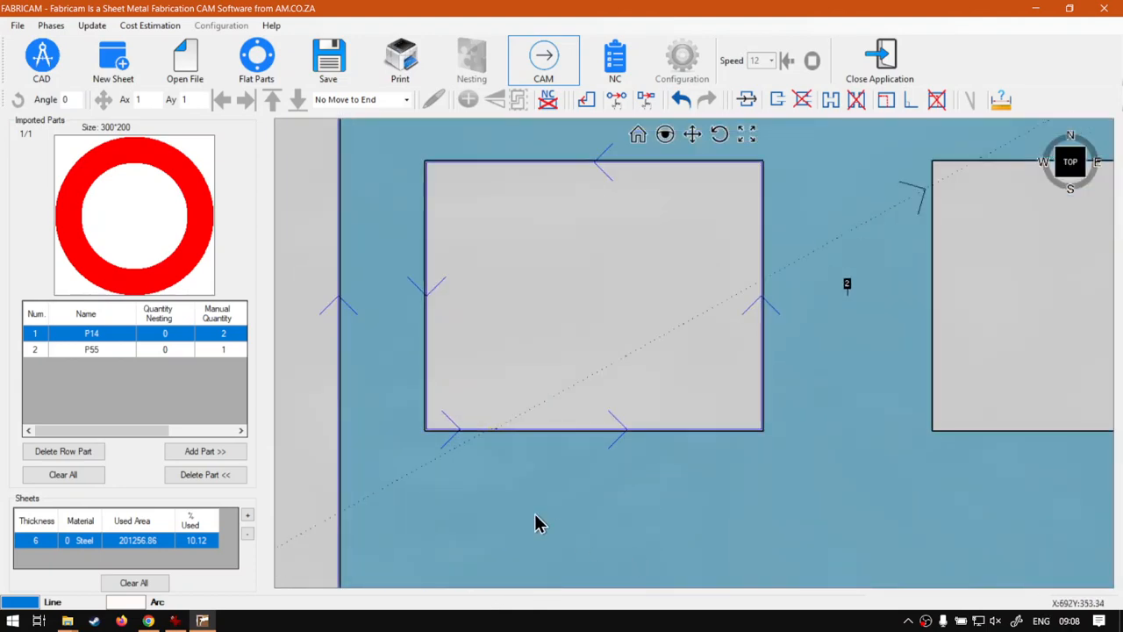
scroll(496, 442, up, 2)
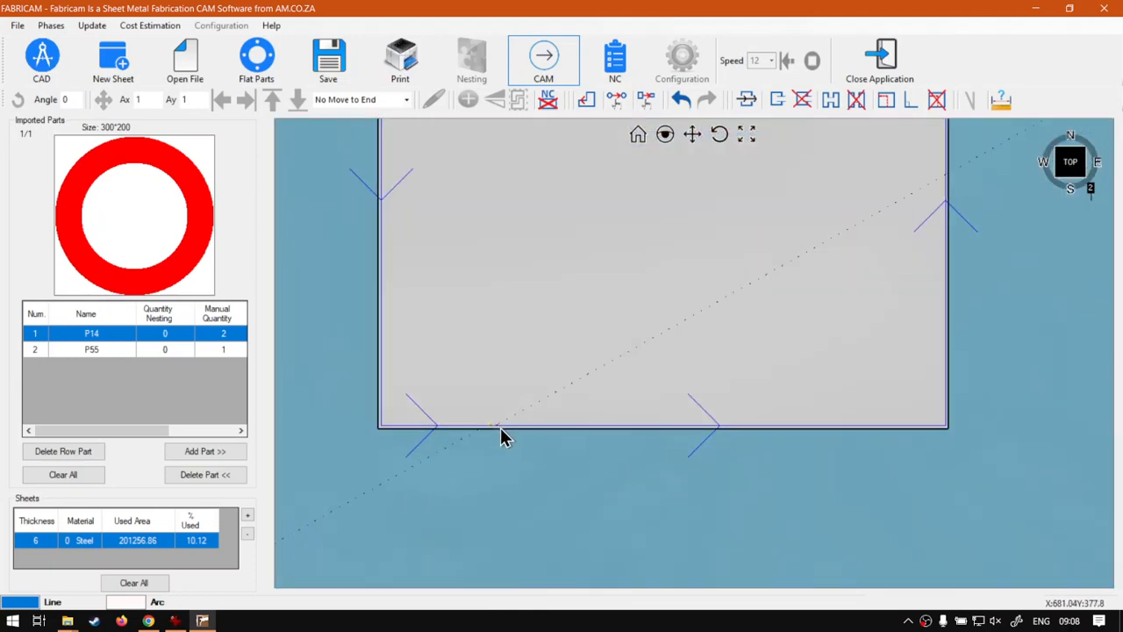
scroll(503, 439, down, 1)
scroll(495, 444, down, 1)
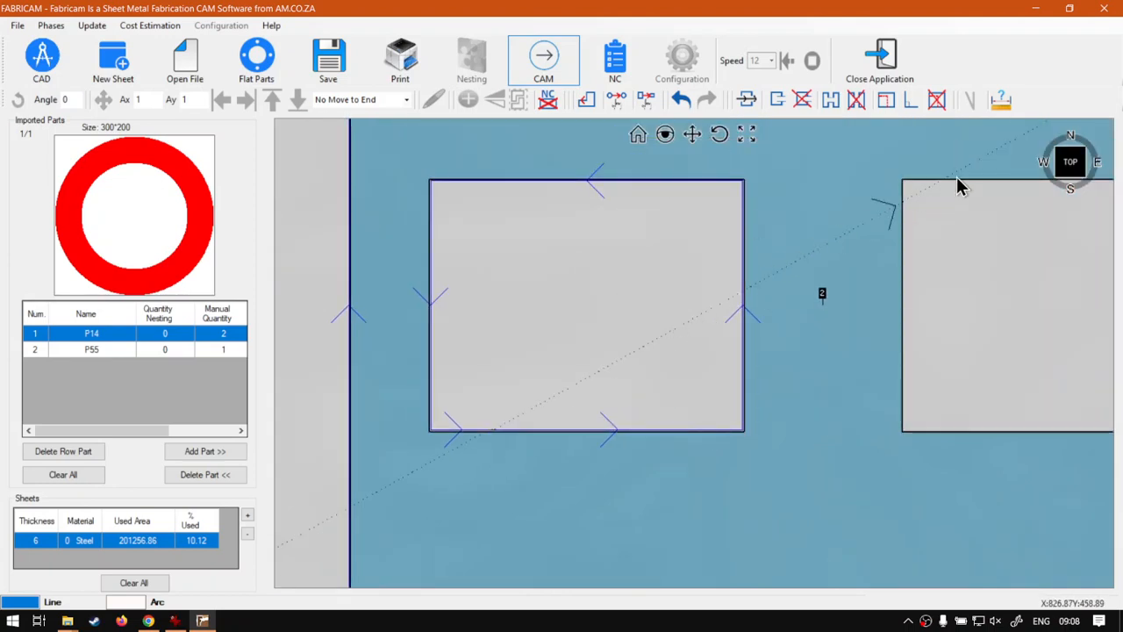
scroll(956, 180, down, 2)
scroll(930, 219, down, 1)
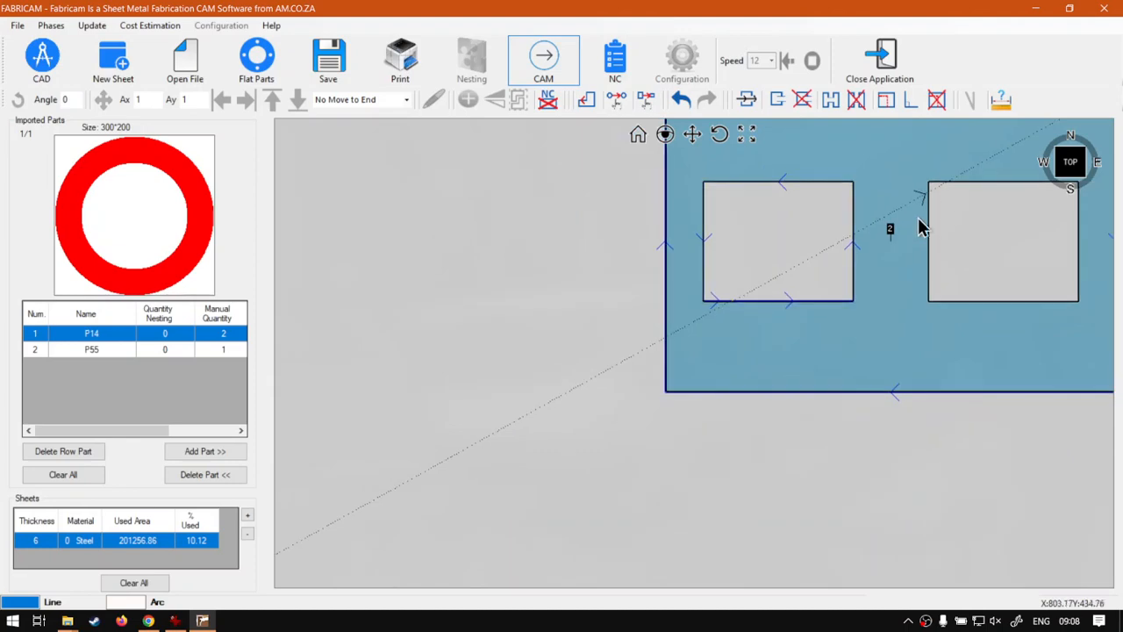
middle_drag(935, 201, 641, 459)
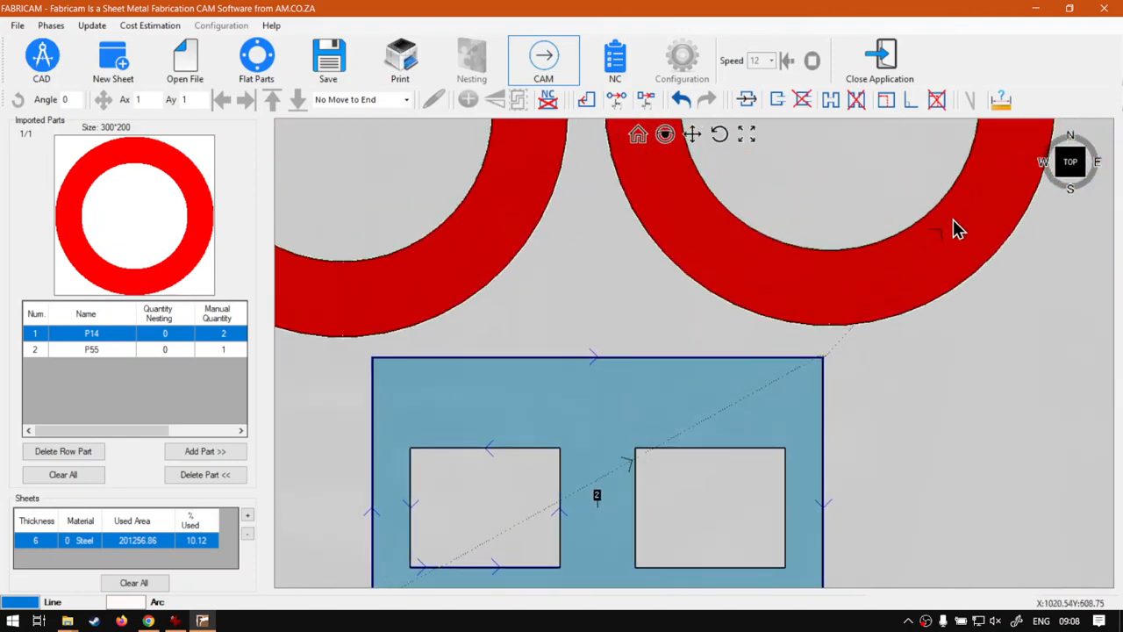
scroll(733, 374, down, 2)
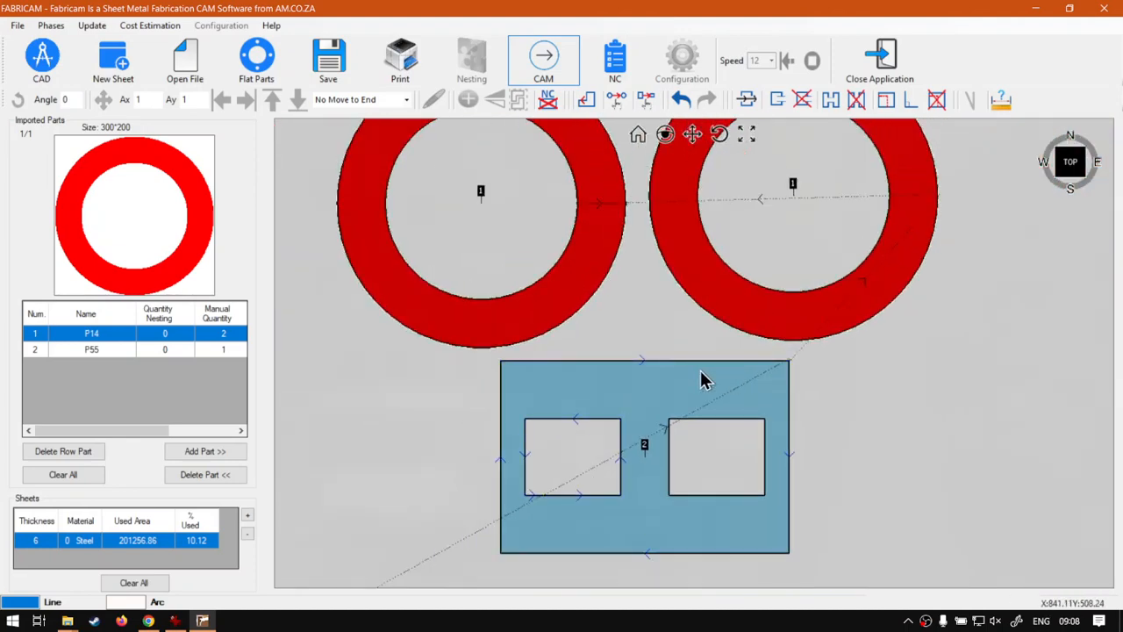
scroll(579, 257, down, 1)
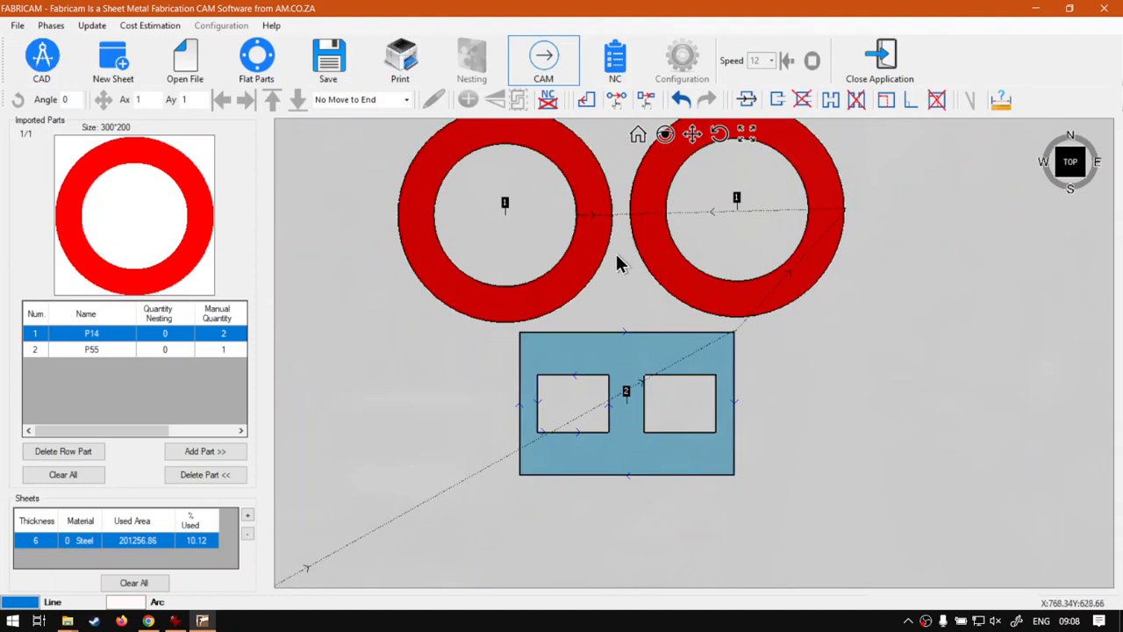
scroll(622, 275, up, 3)
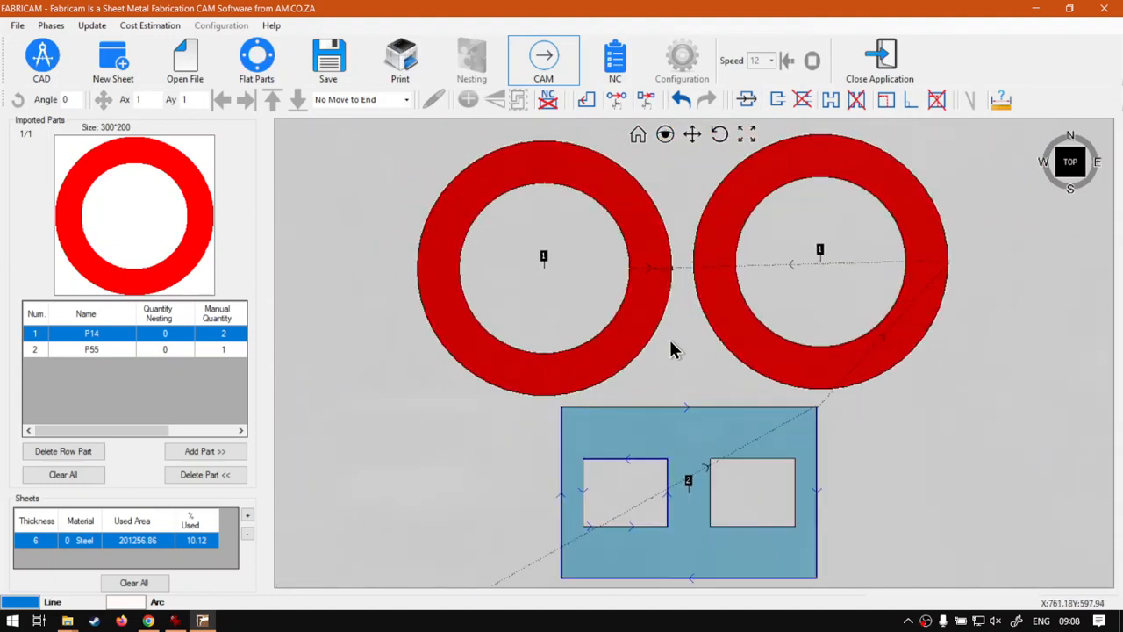
Generate the NC code to check which contours of the plate and rings are being cut.
click(615, 58)
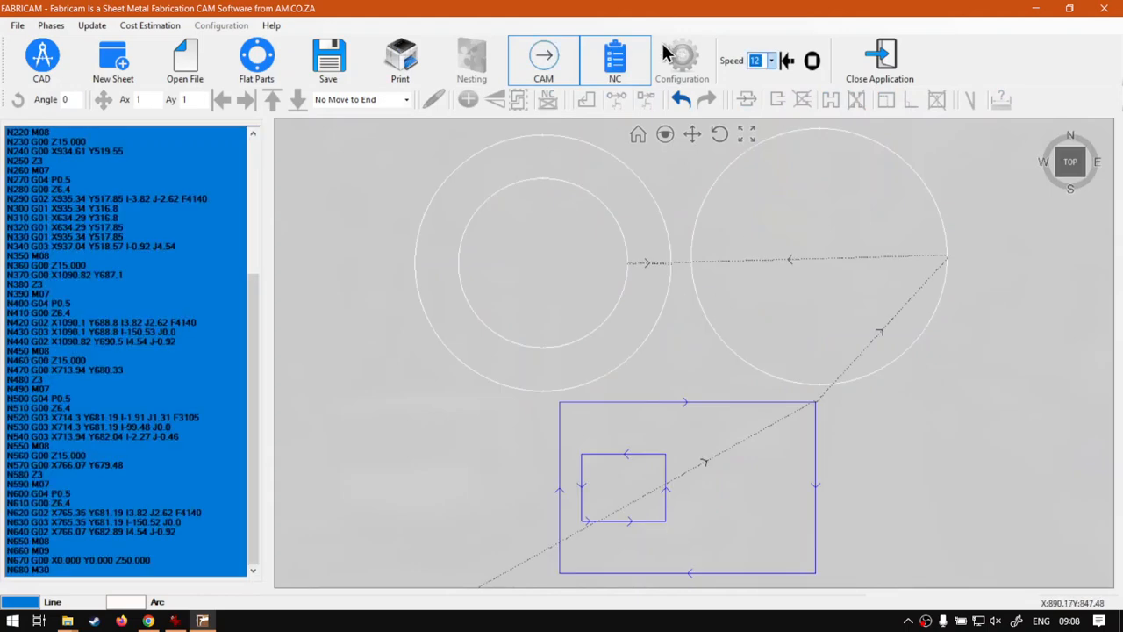
click(619, 70)
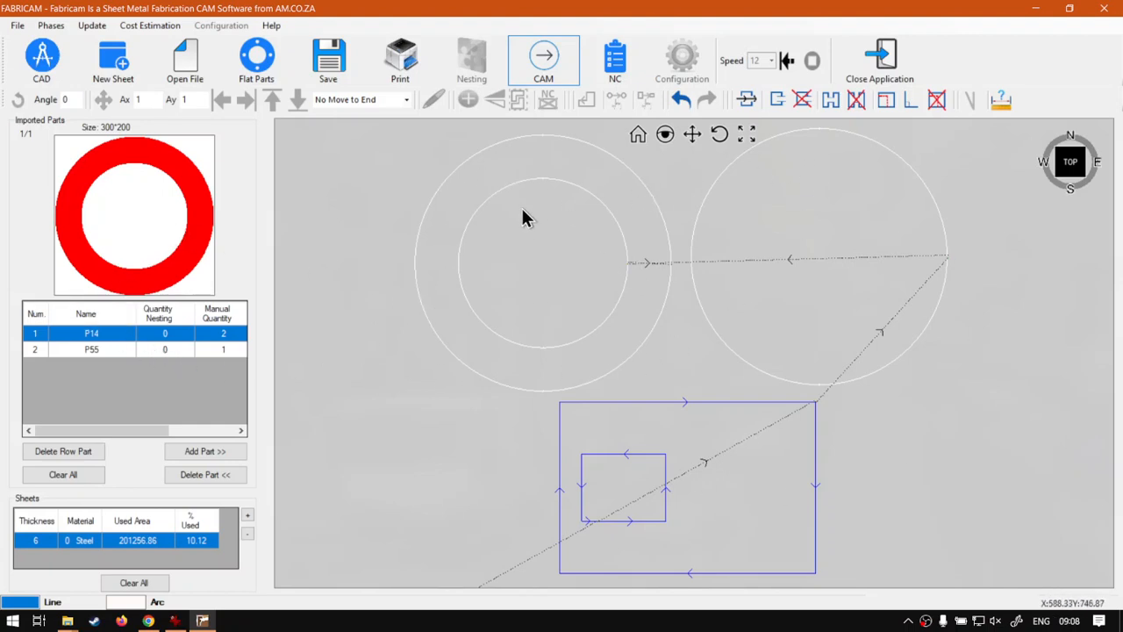
click(611, 64)
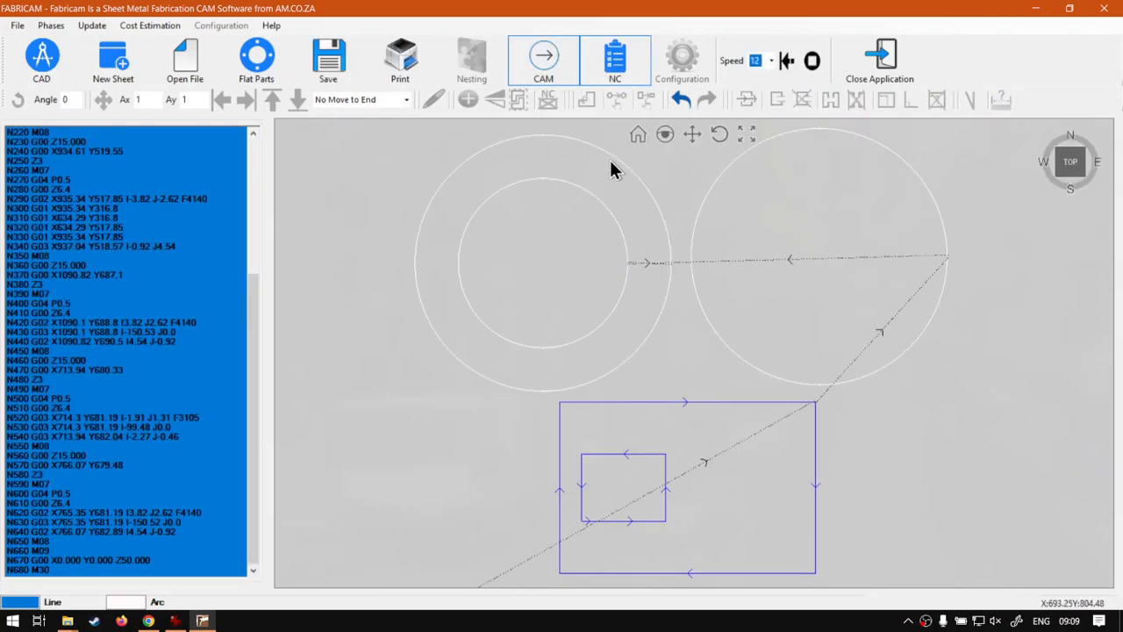
Delete the external contour from the left P14 ring's cutting path, keeping Internal Contour1, and generate the NC code to check the sheet.
click(557, 57)
click(559, 182)
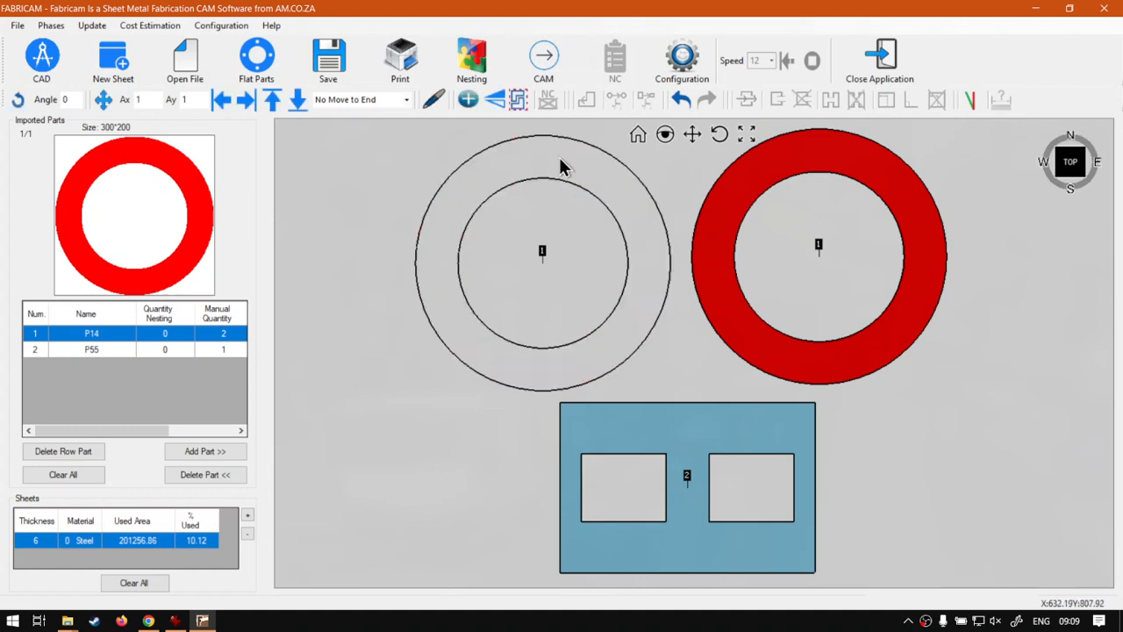
click(558, 68)
click(544, 164)
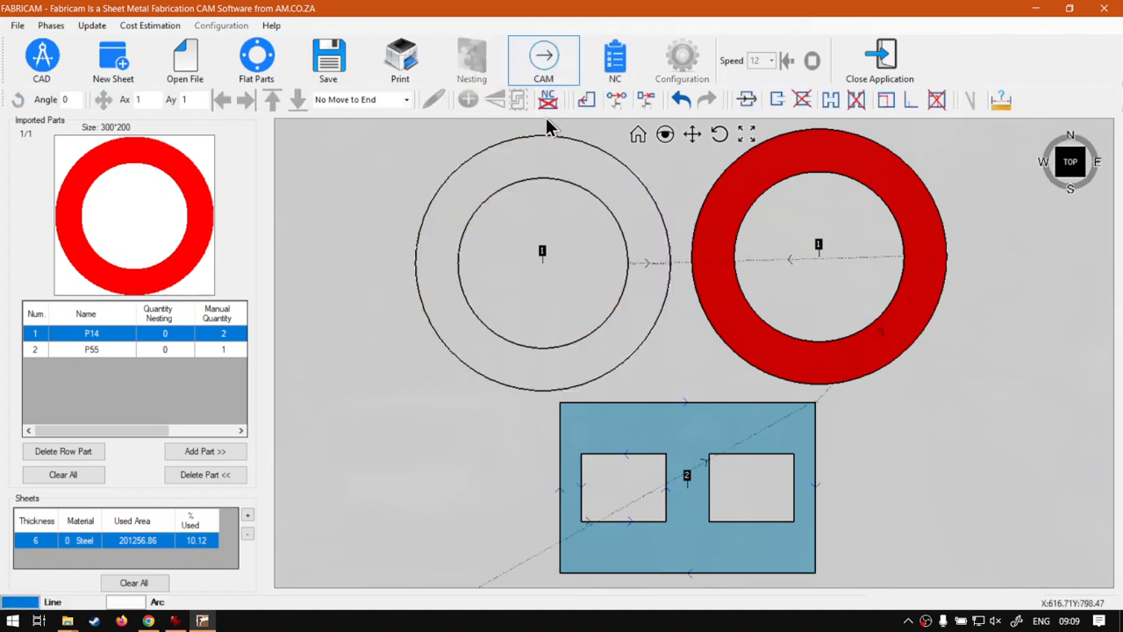
click(548, 102)
click(459, 380)
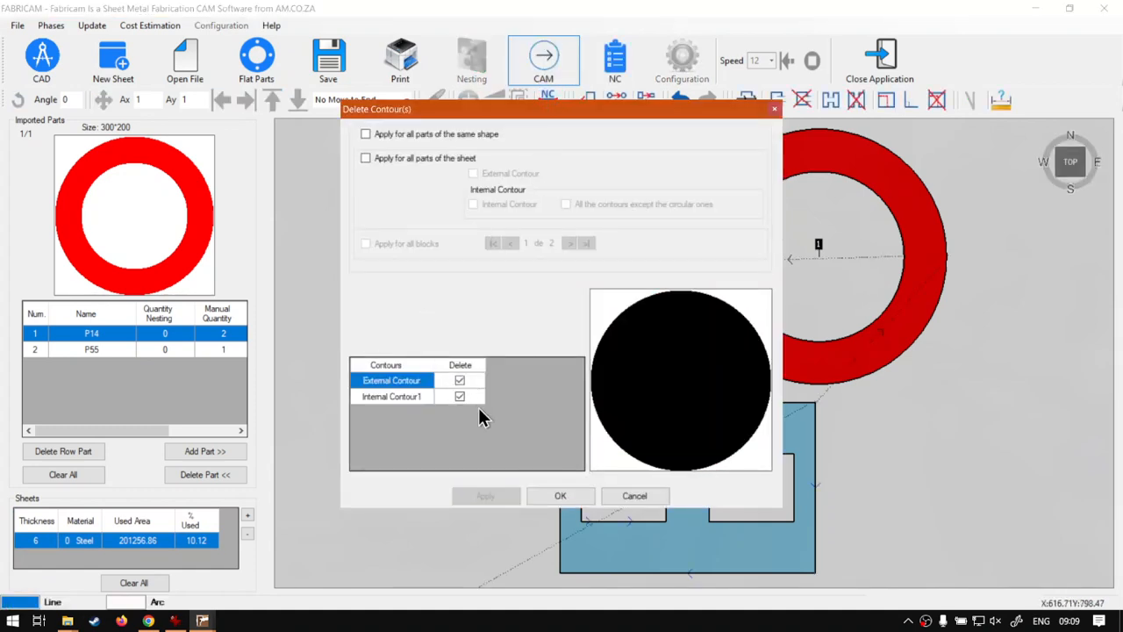
click(462, 399)
click(571, 498)
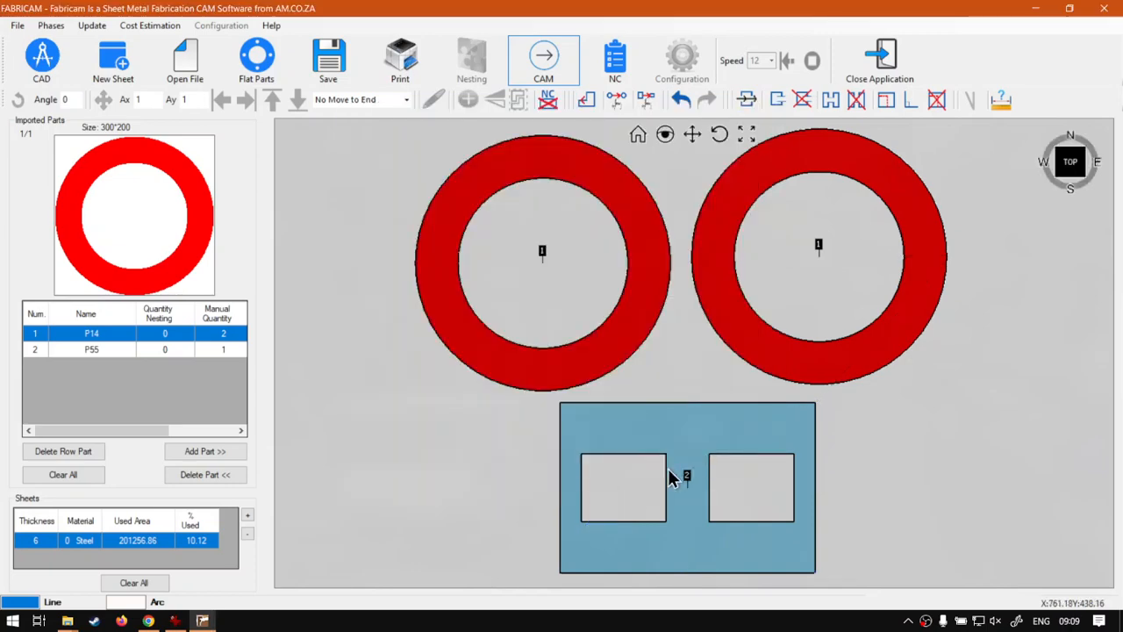
click(616, 75)
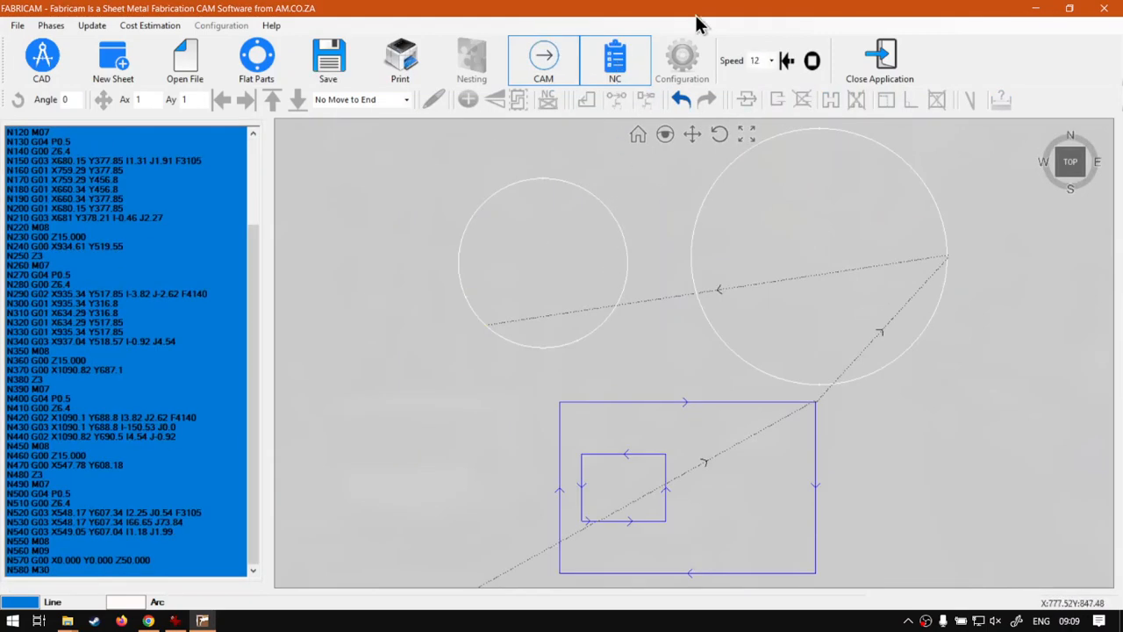
click(617, 71)
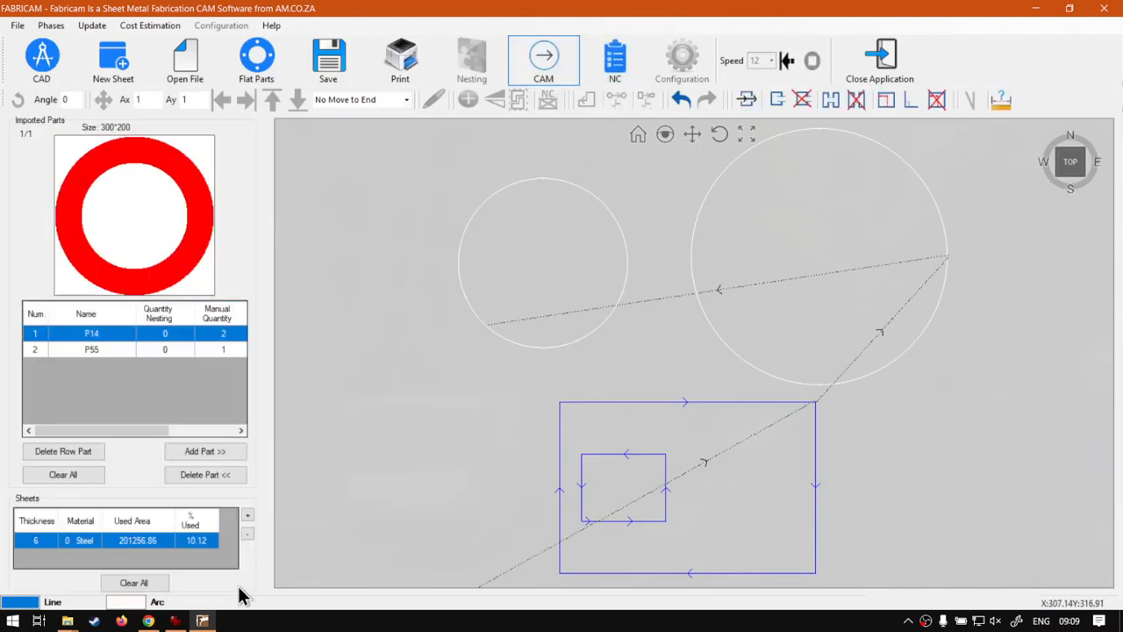
Switch to the Software Training Videos website in Chrome.
click(148, 621)
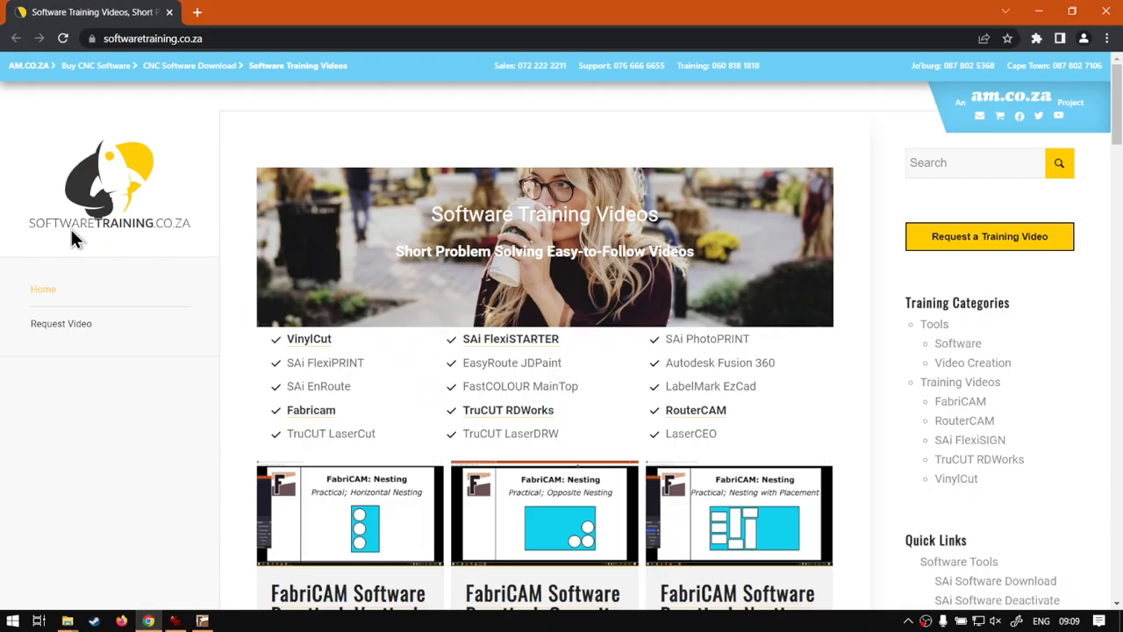